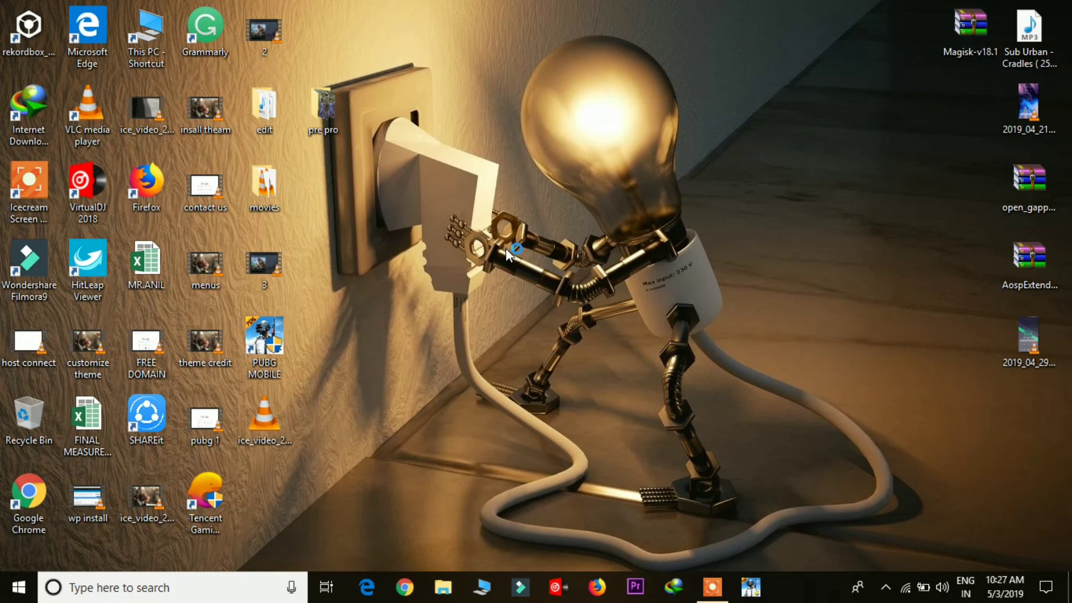
# Step: Refresh the Windows desktop three times from its right-click menu
pyautogui.rightClick(542, 204)
pyautogui.click(607, 250)
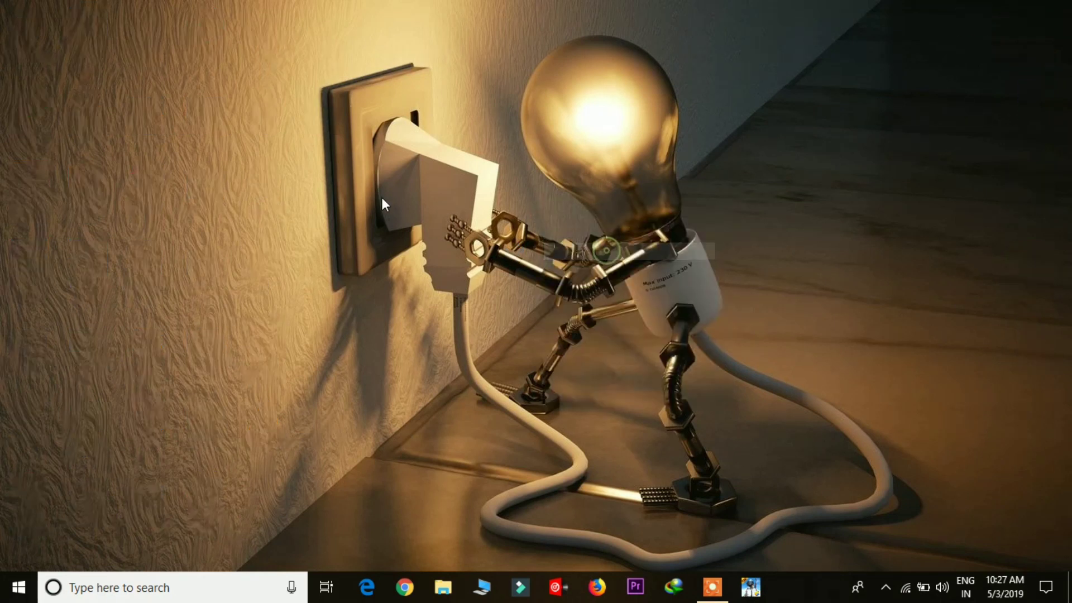
pyautogui.rightClick(494, 132)
pyautogui.click(529, 179)
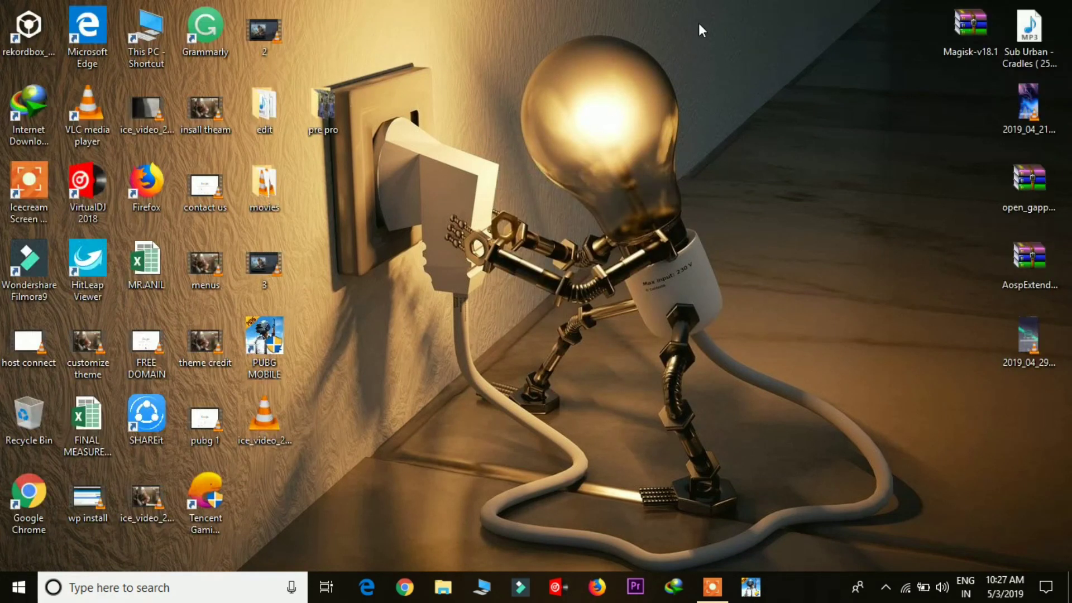
pyautogui.rightClick(699, 22)
pyautogui.click(736, 72)
# Step: Refresh the desktop three more times, then launch Google Chrome from the taskbar
pyautogui.rightClick(642, 255)
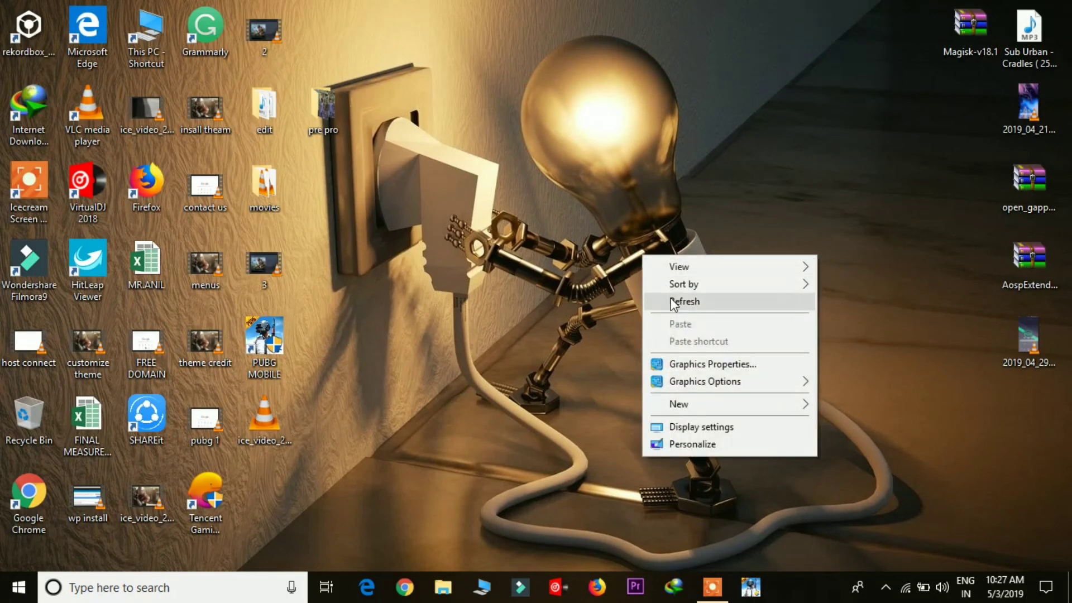
pyautogui.click(682, 300)
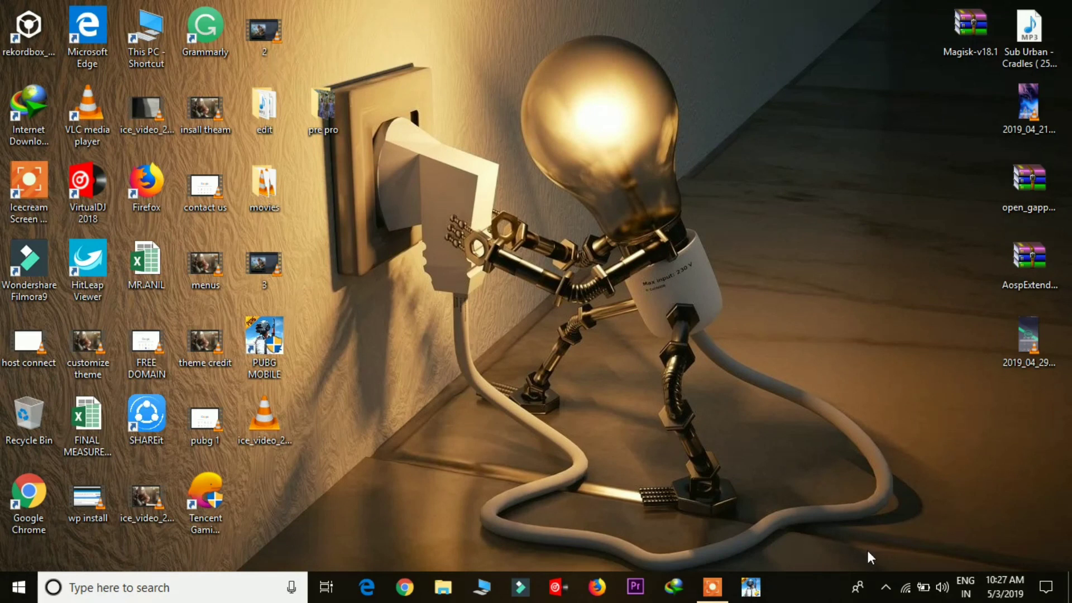
pyautogui.rightClick(663, 170)
pyautogui.click(694, 220)
pyautogui.rightClick(522, 126)
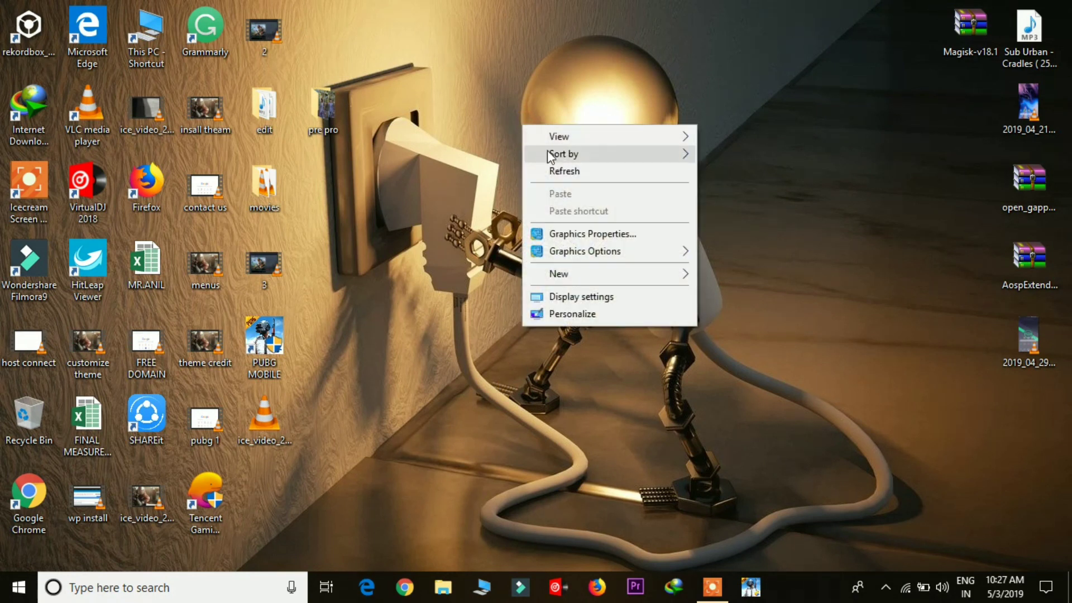
pyautogui.click(560, 170)
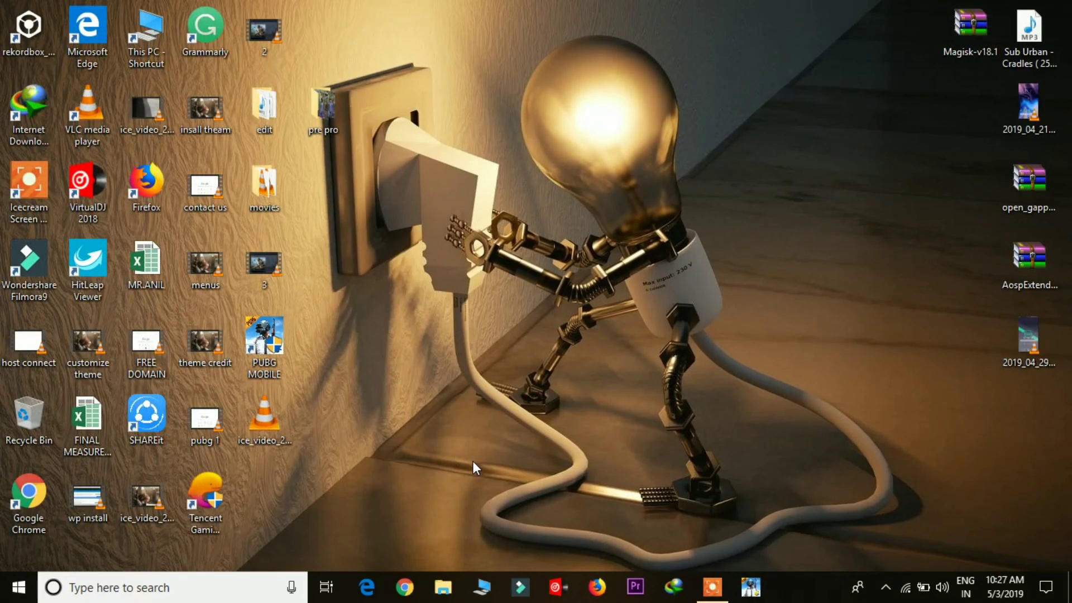
pyautogui.click(404, 586)
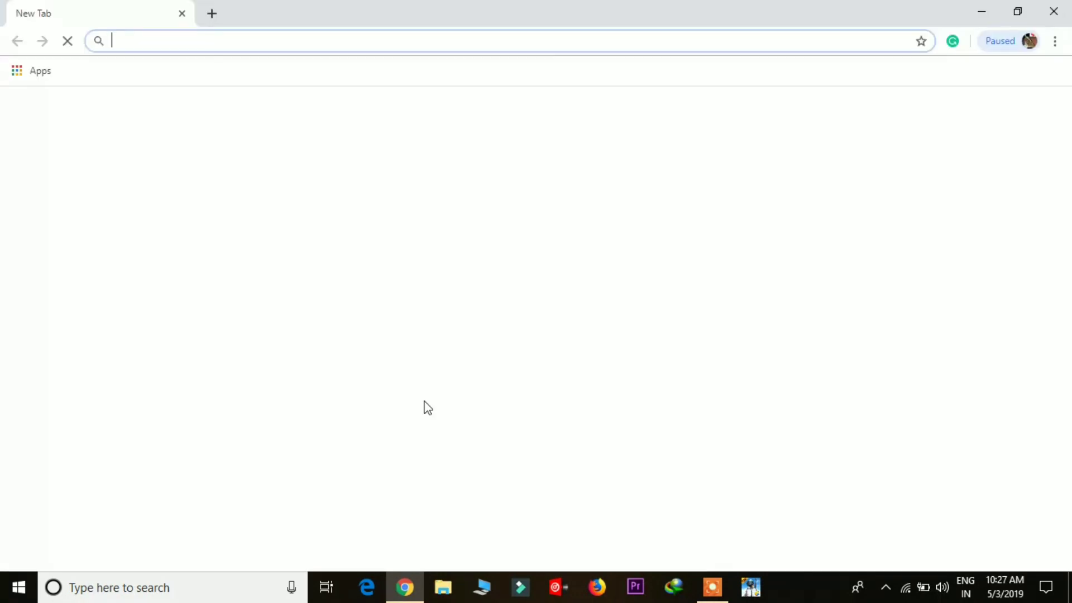
# Step: Search Google for 'xampp' from Chrome's address bar
pyautogui.write('x')
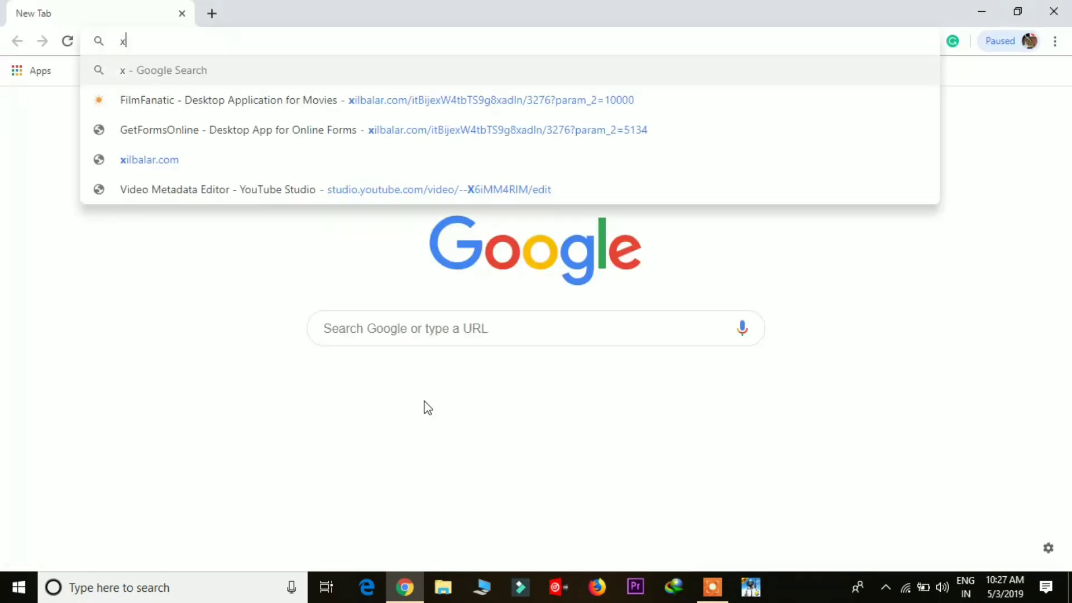
pyautogui.write('a')
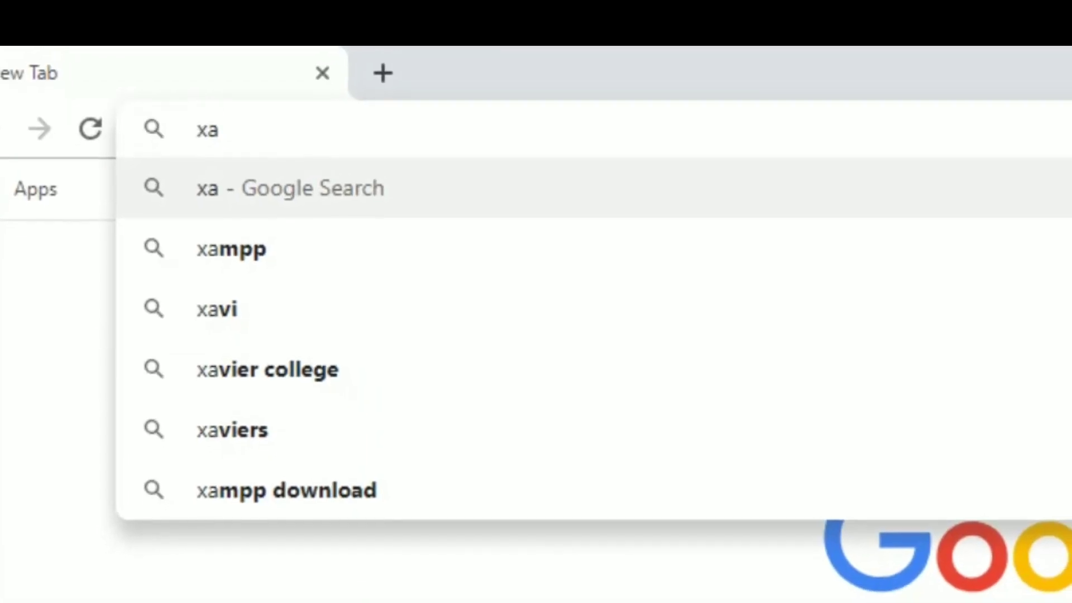
pyautogui.press('Down')
pyautogui.press('Return')
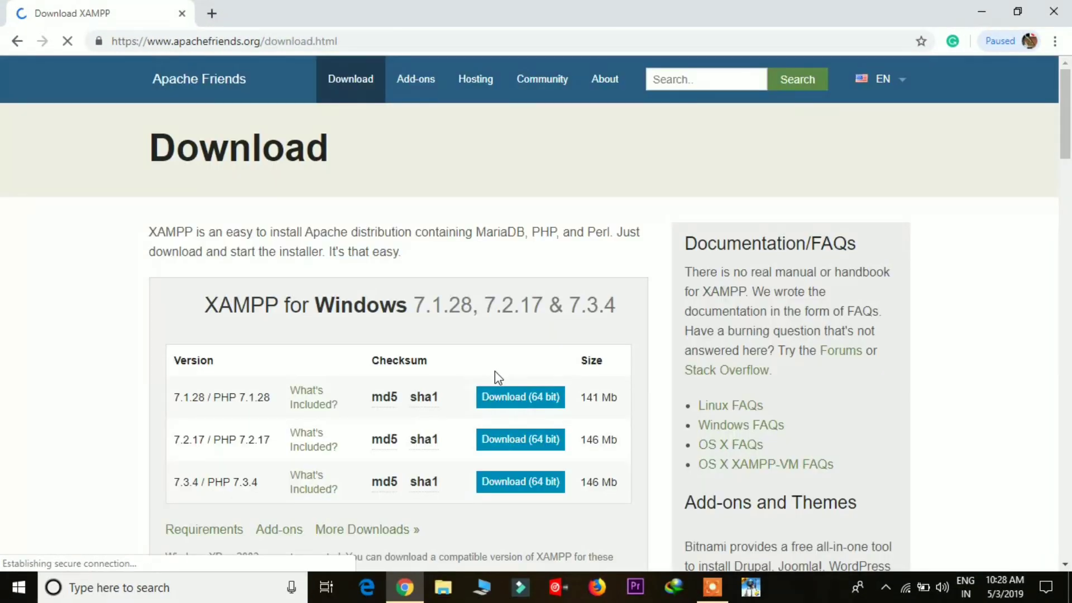
# Step: Download the 64-bit XAMPP 7.3.4 Windows installer from apachefriends.org
pyautogui.moveTo(430, 496)
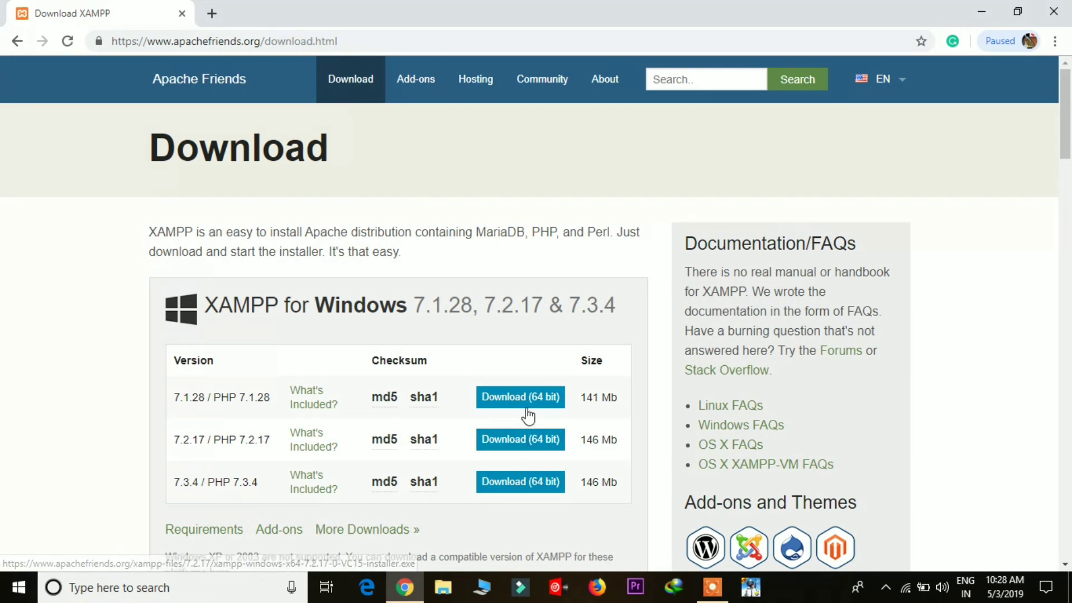
pyautogui.click(516, 492)
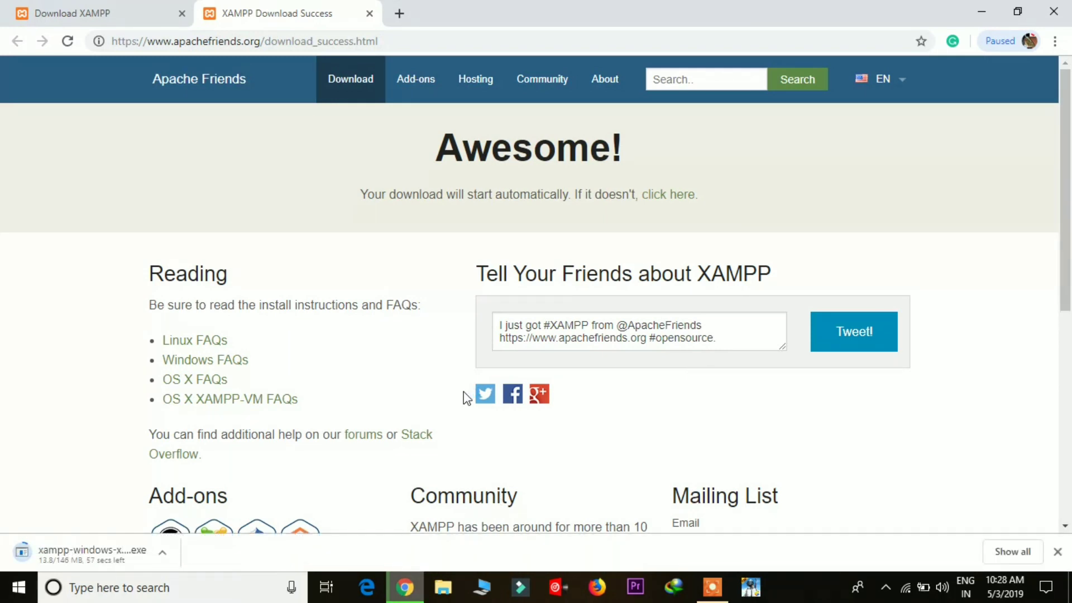
pyautogui.click(398, 15)
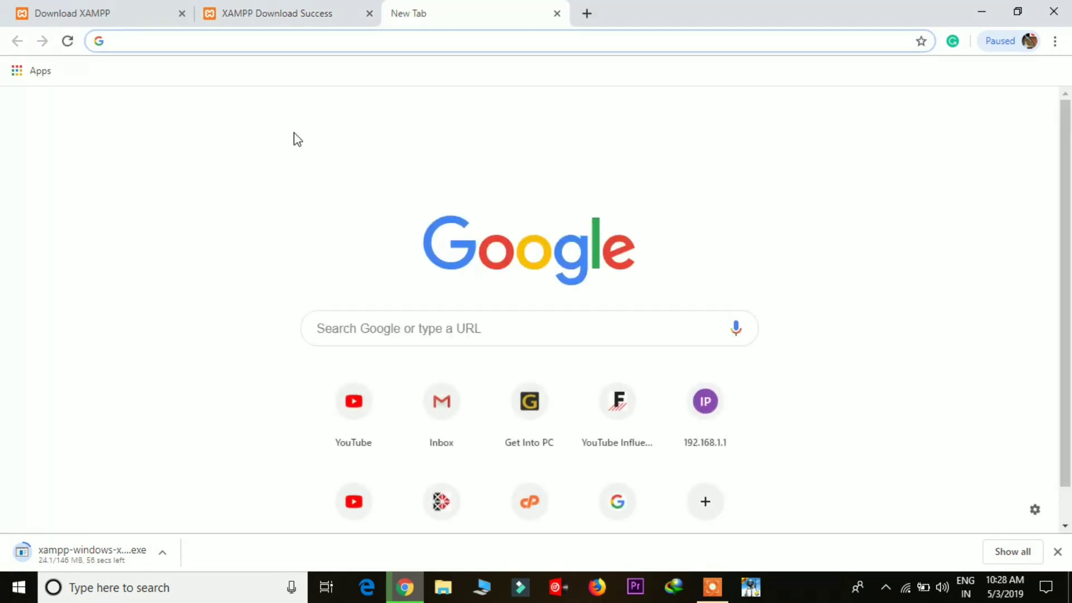
# Step: Search 'download wordpress' and open the WordPress.org download page
pyautogui.write('downlo')
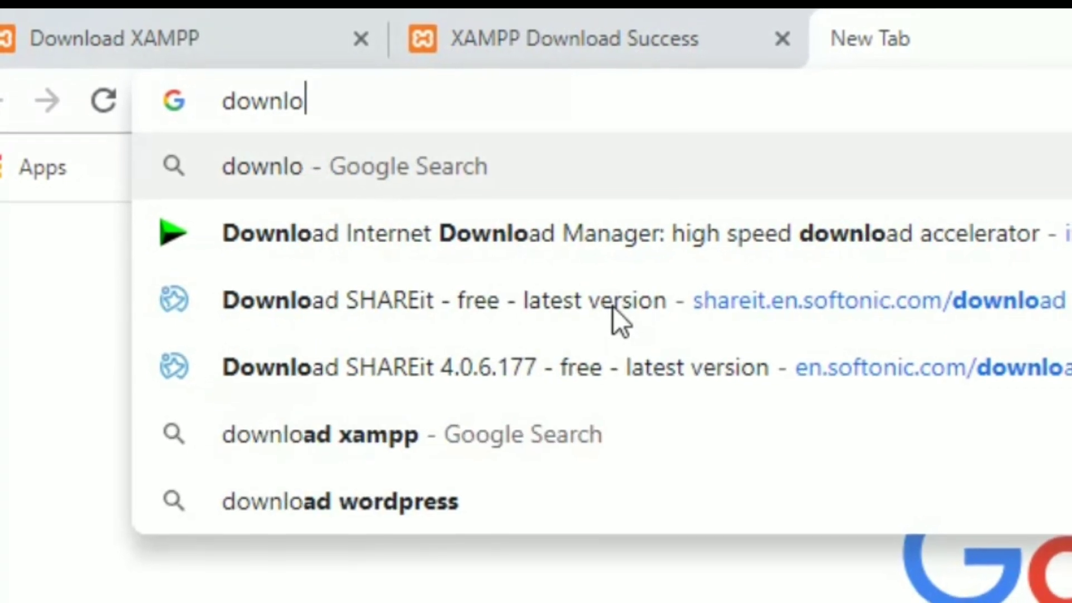
pyautogui.write('ad w')
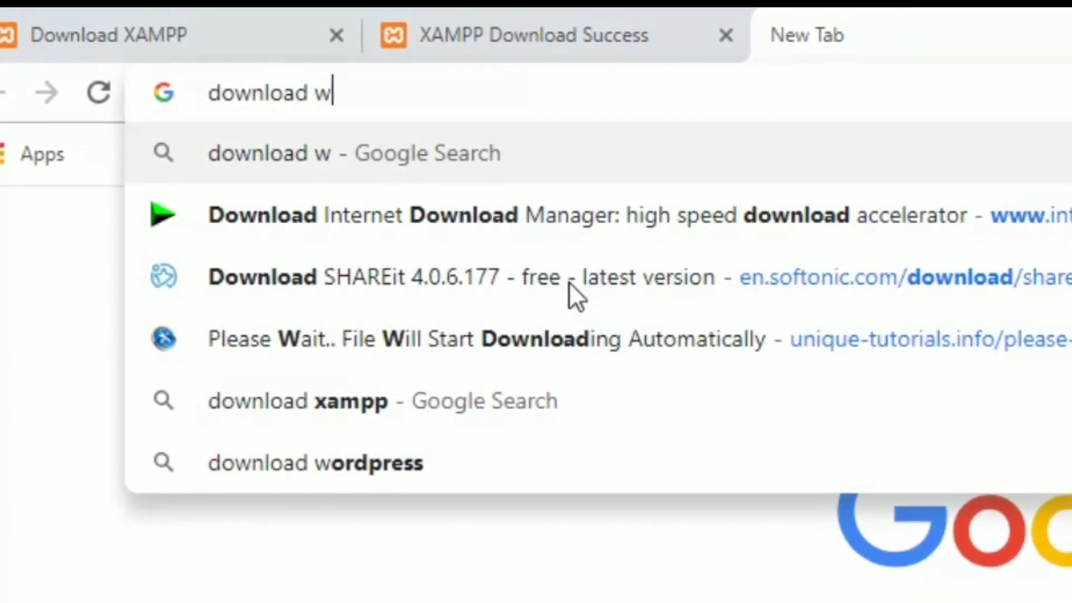
pyautogui.write('o')
pyautogui.press('Down')
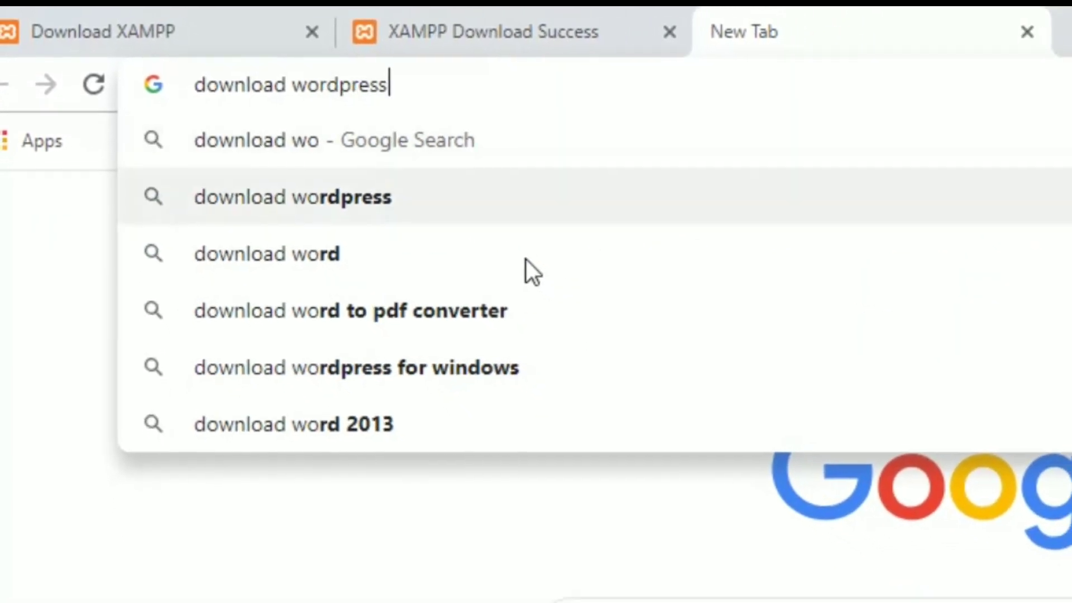
pyautogui.press('Return')
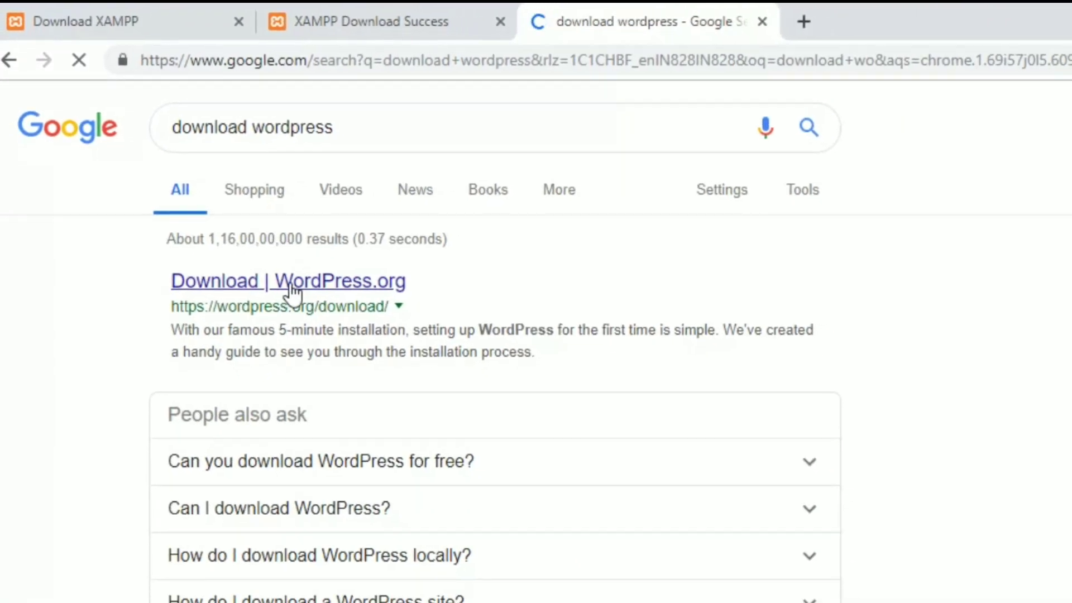
pyautogui.click(290, 282)
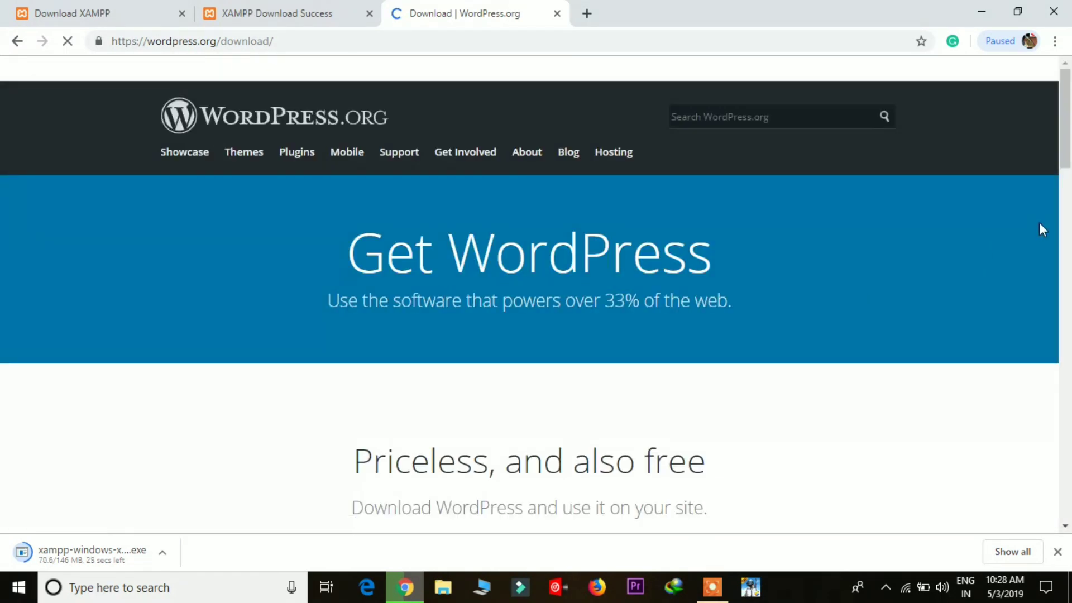
# Step: Download the WordPress 5.1.1 zip package
pyautogui.scroll(-2, 1064, 234)
pyautogui.scroll(-8, 1067, 241)
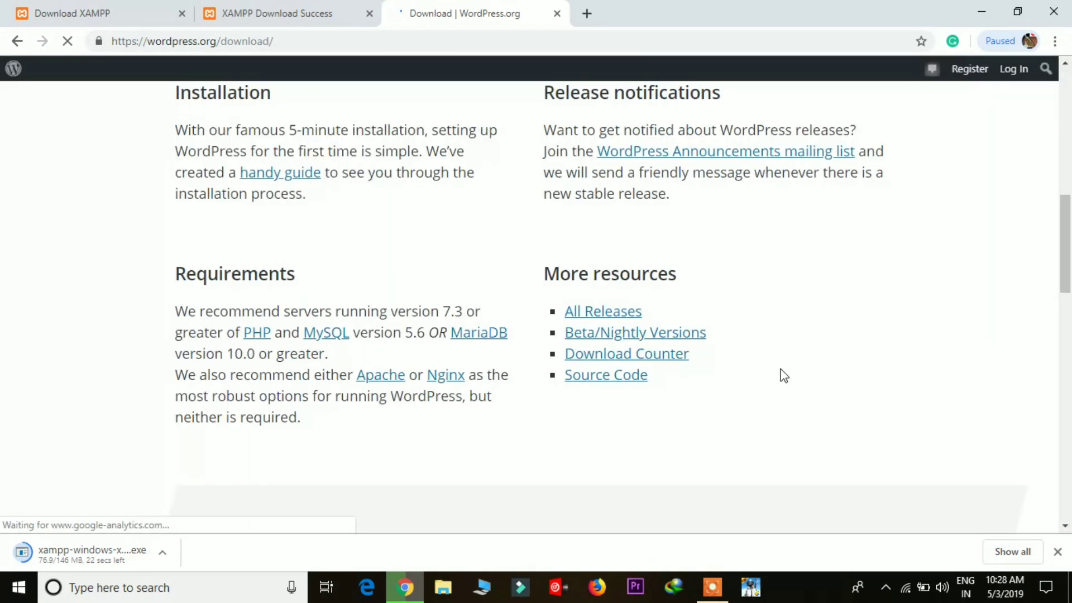
pyautogui.scroll(5, 1067, 279)
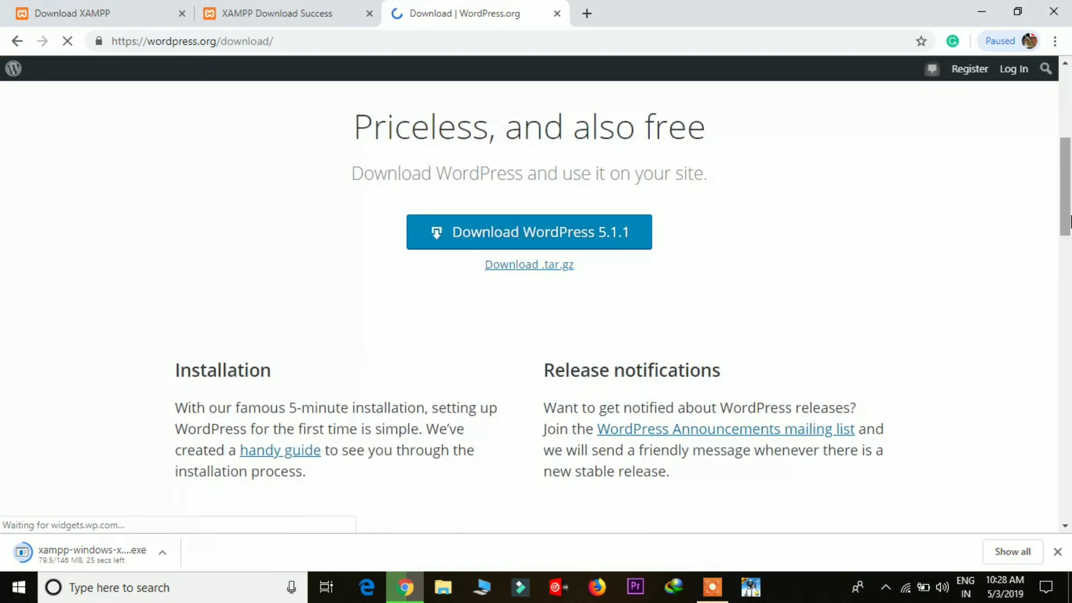
pyautogui.click(560, 239)
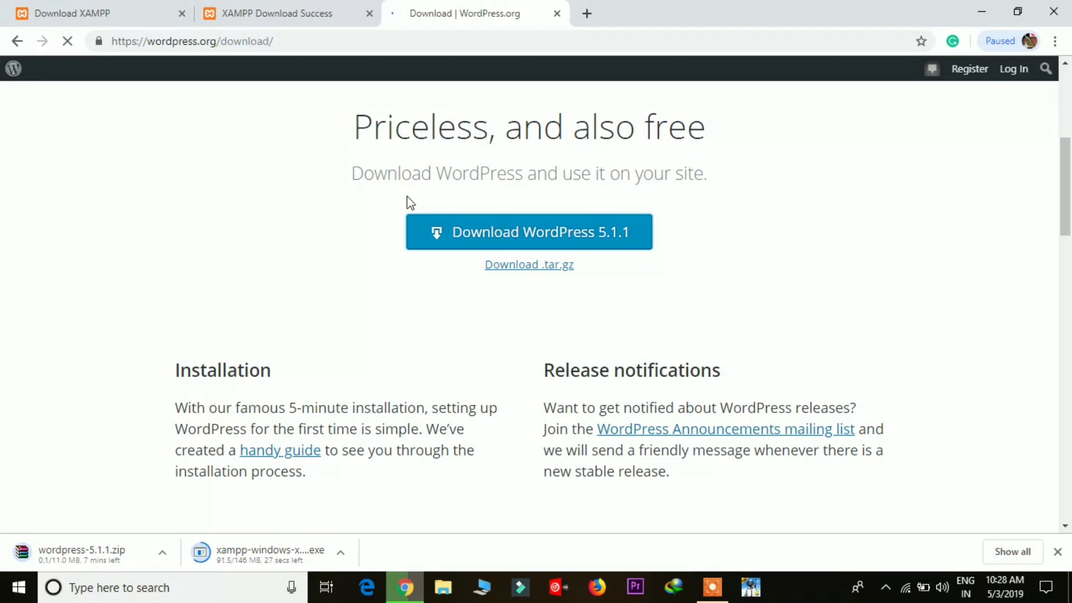
# Step: Open Chrome's Downloads page and show the XAMPP installer in its folder
pyautogui.click(1053, 42)
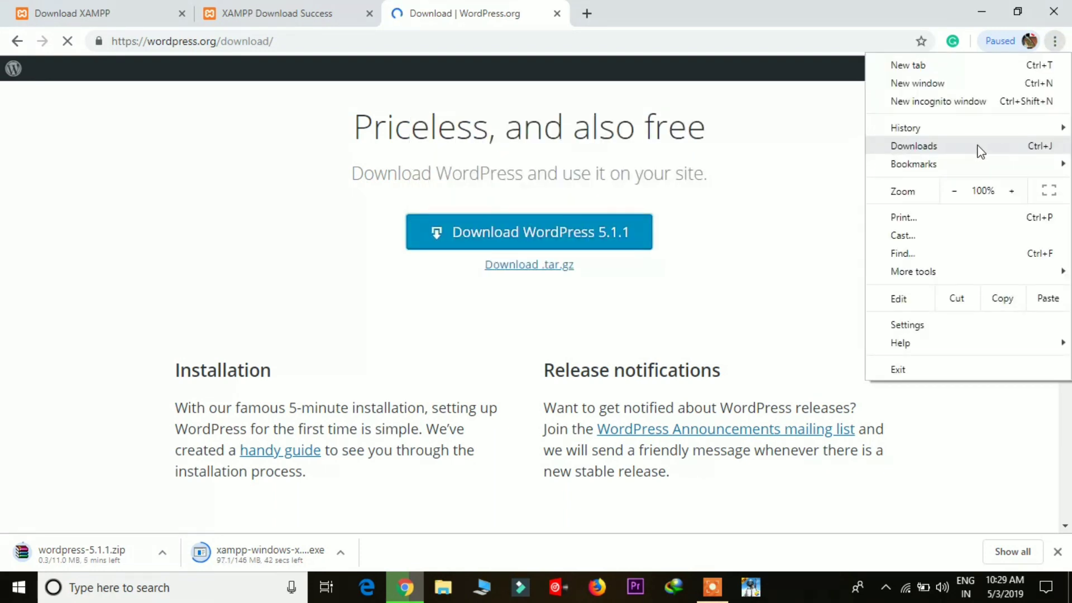
pyautogui.click(980, 151)
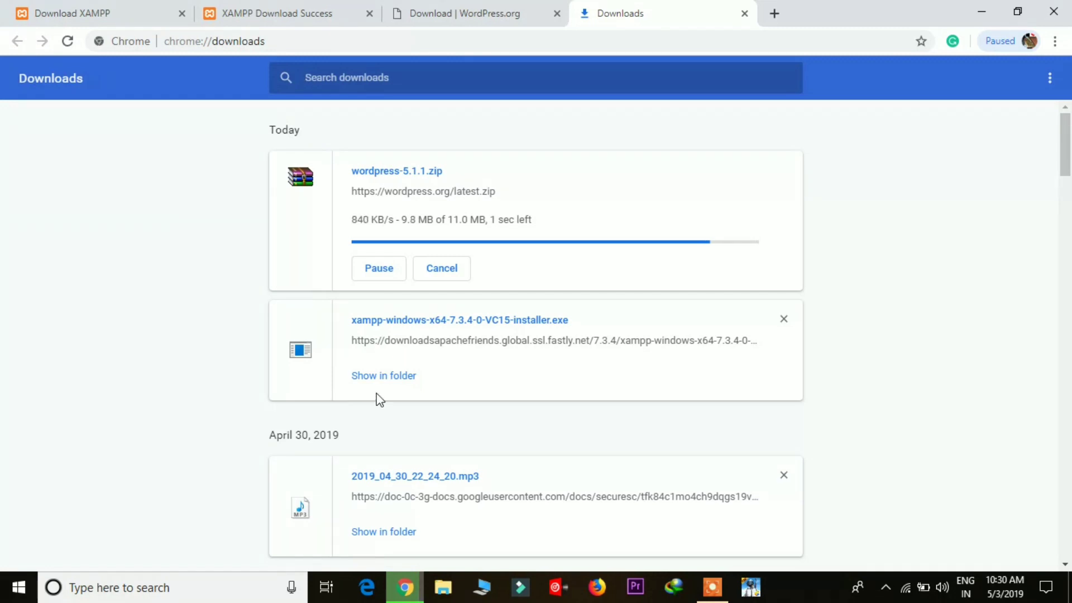
pyautogui.click(384, 377)
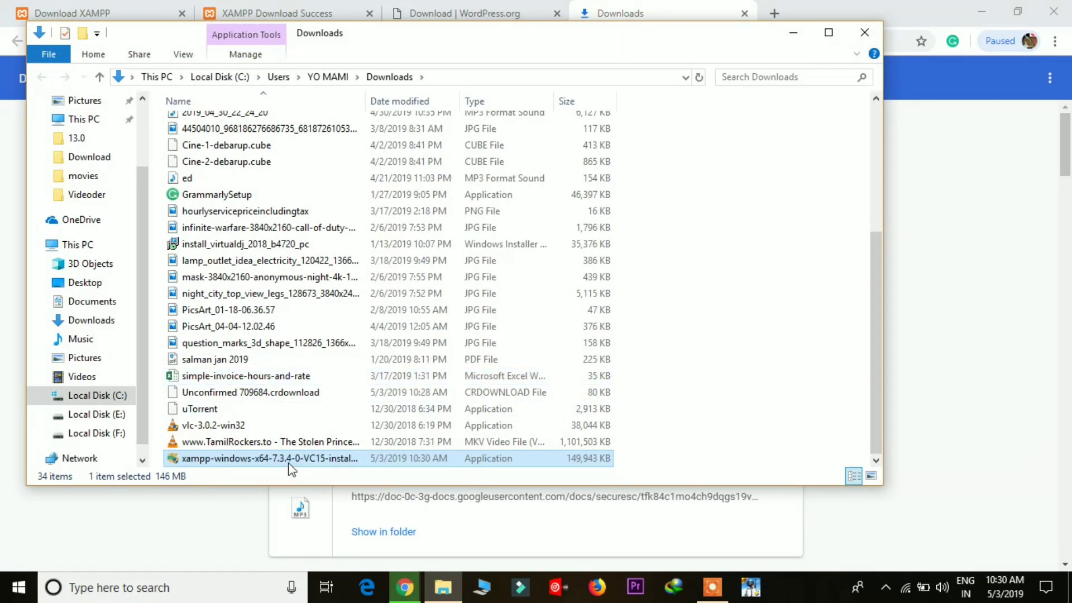
# Step: Run xampp-windows-x64-7.3.4-0-VC15-installer.exe from the Downloads folder
pyautogui.doubleClick(288, 460)
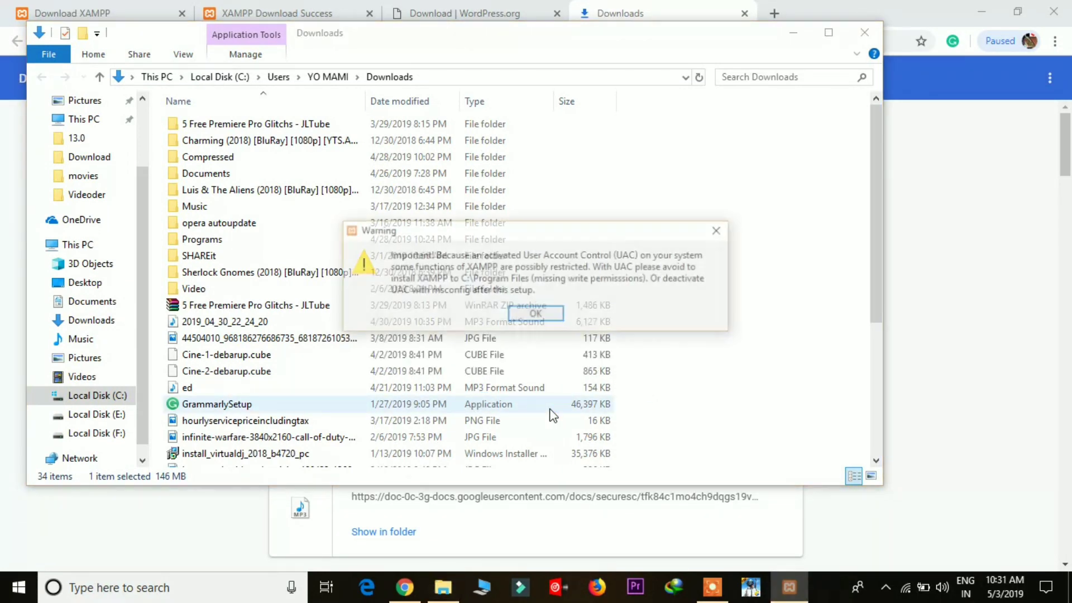
# Step: Dismiss the UAC warning and install XAMPP with all components into C:\xampp
pyautogui.click(530, 314)
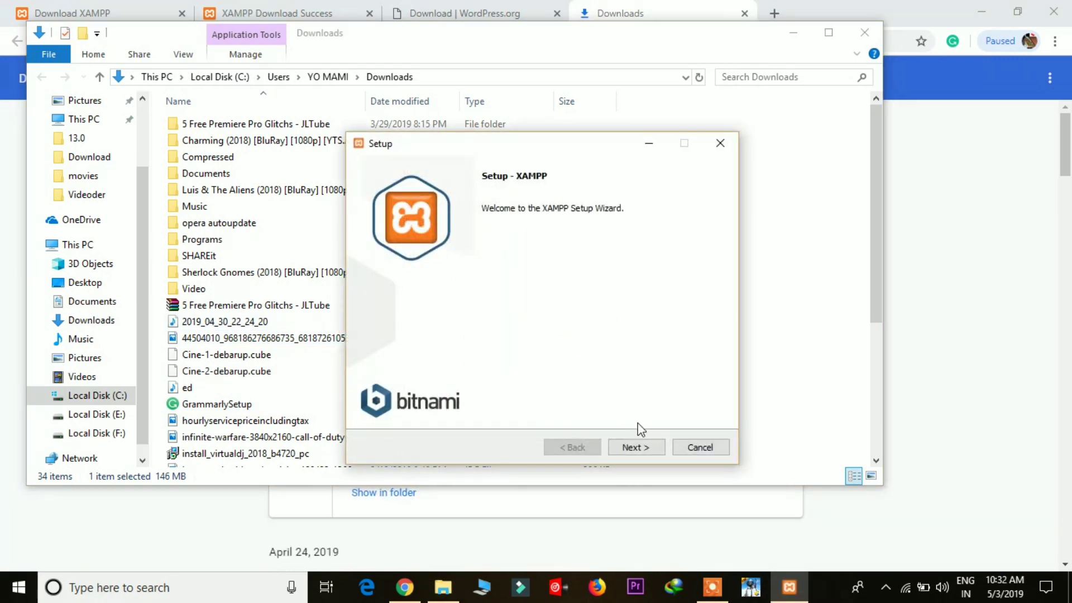
pyautogui.click(639, 448)
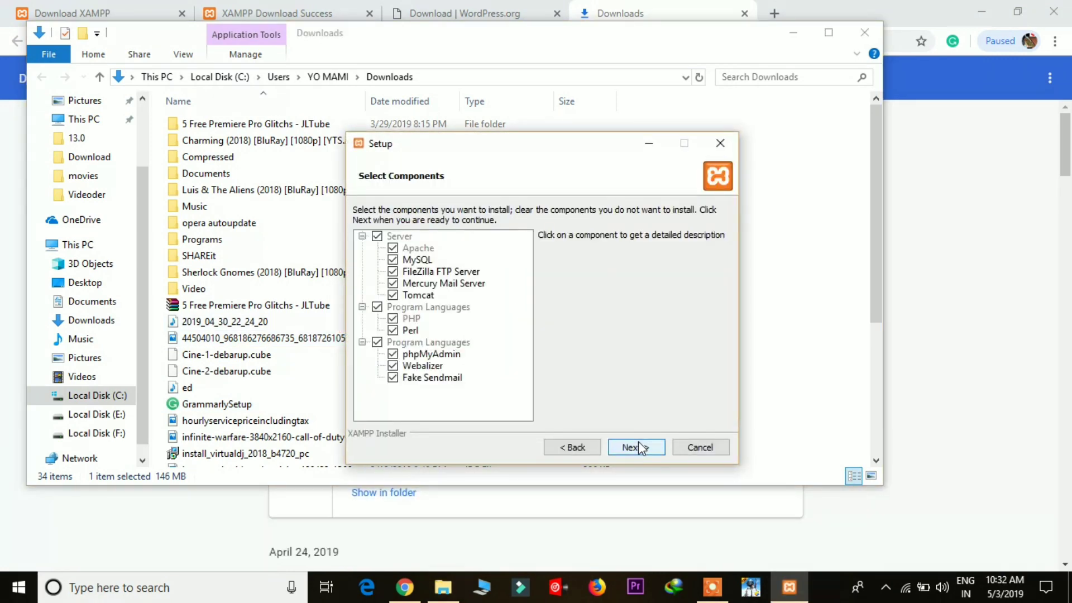
pyautogui.click(639, 447)
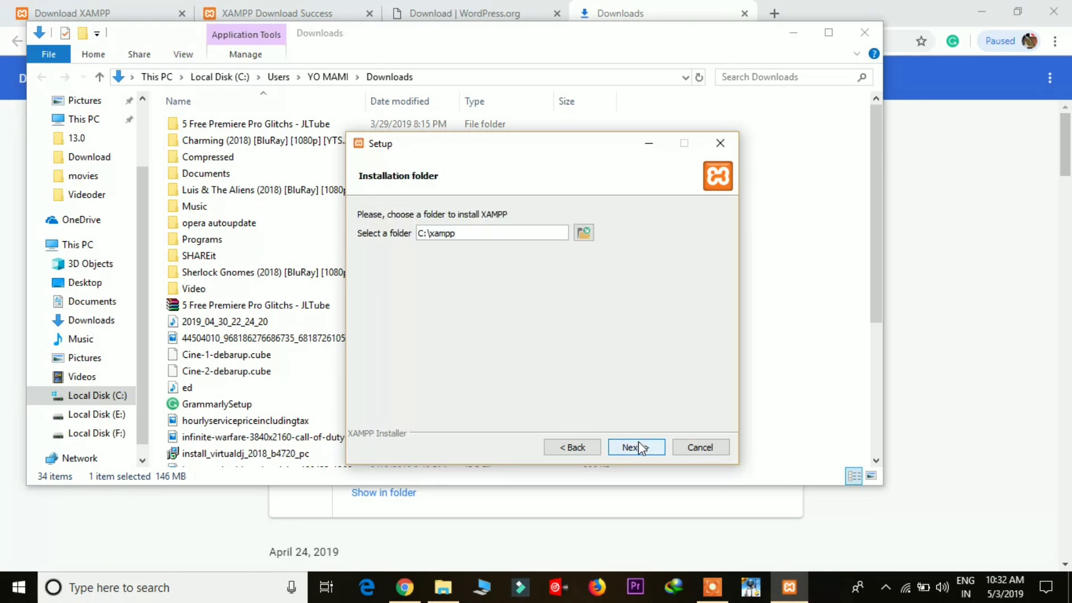
pyautogui.click(640, 448)
pyautogui.click(640, 448)
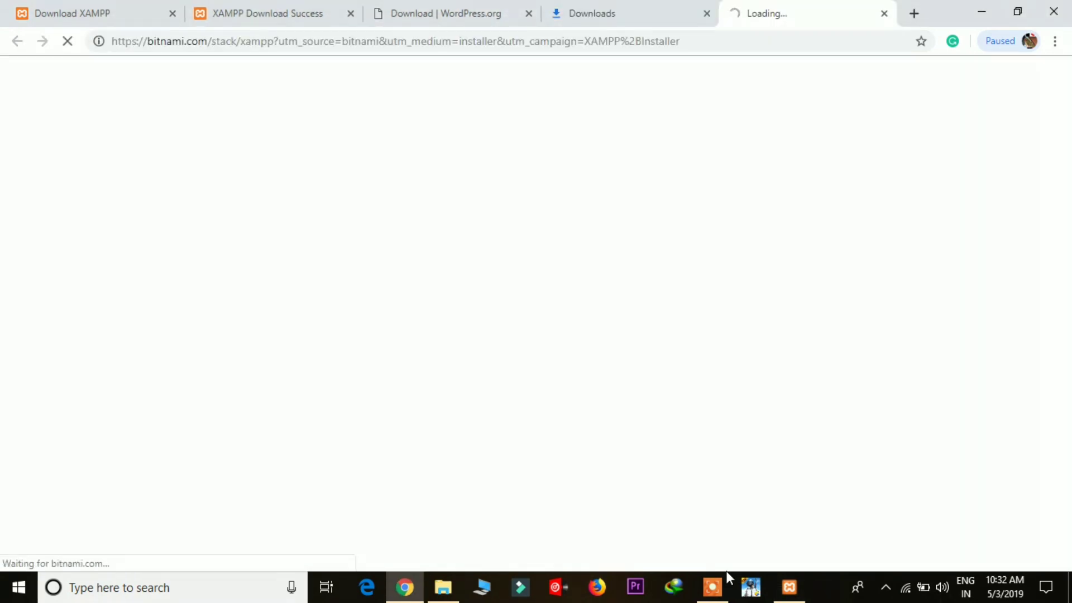
pyautogui.click(789, 586)
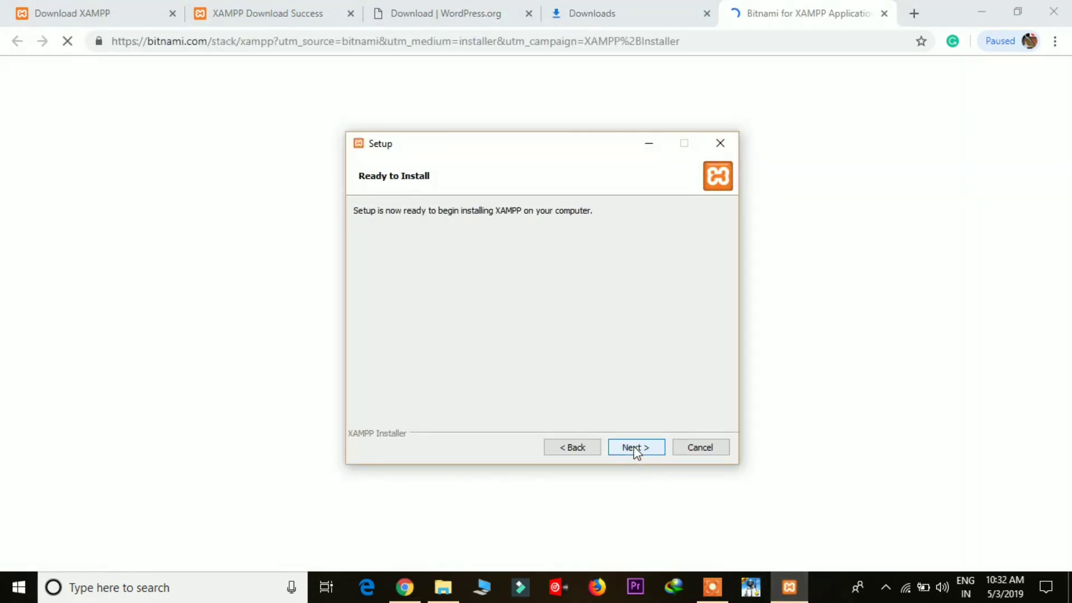
pyautogui.click(635, 447)
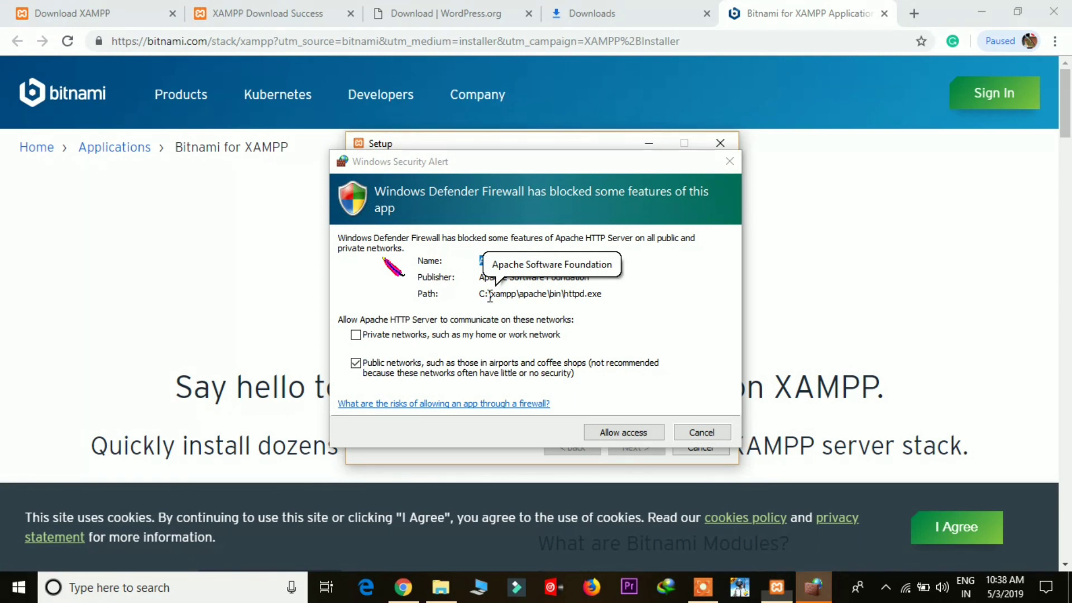
# Step: Allow Apache HTTP Server through the firewall, finish setup, and save English as language
pyautogui.click(628, 431)
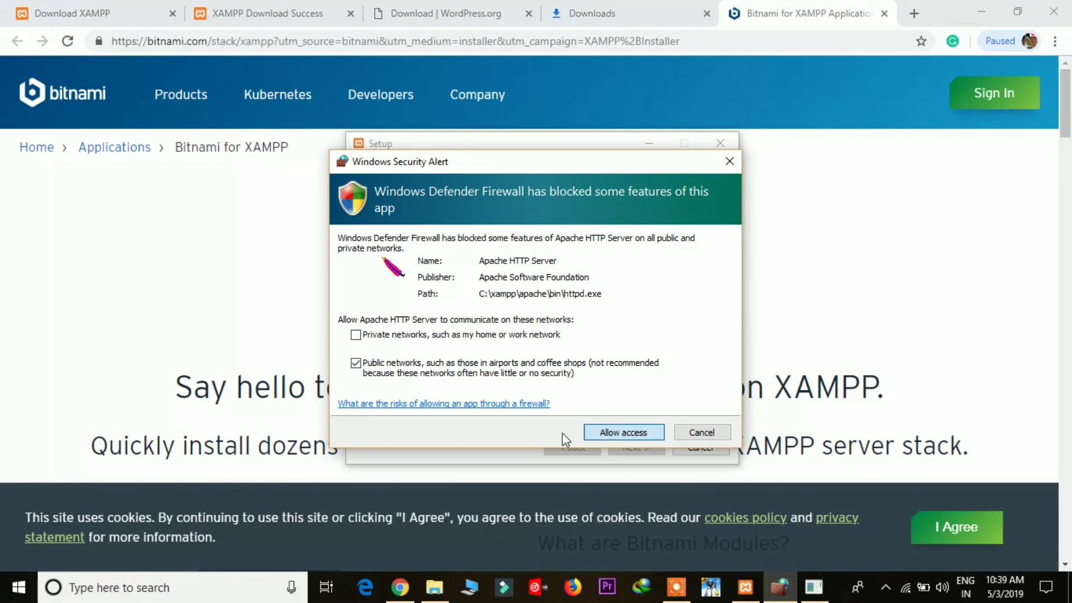
pyautogui.click(608, 433)
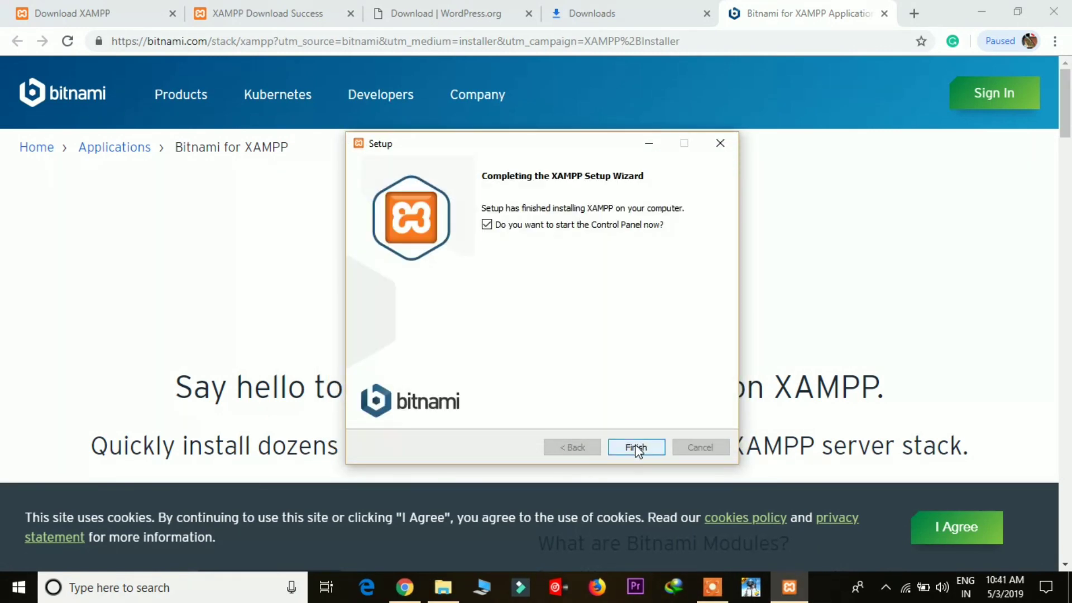
pyautogui.click(638, 448)
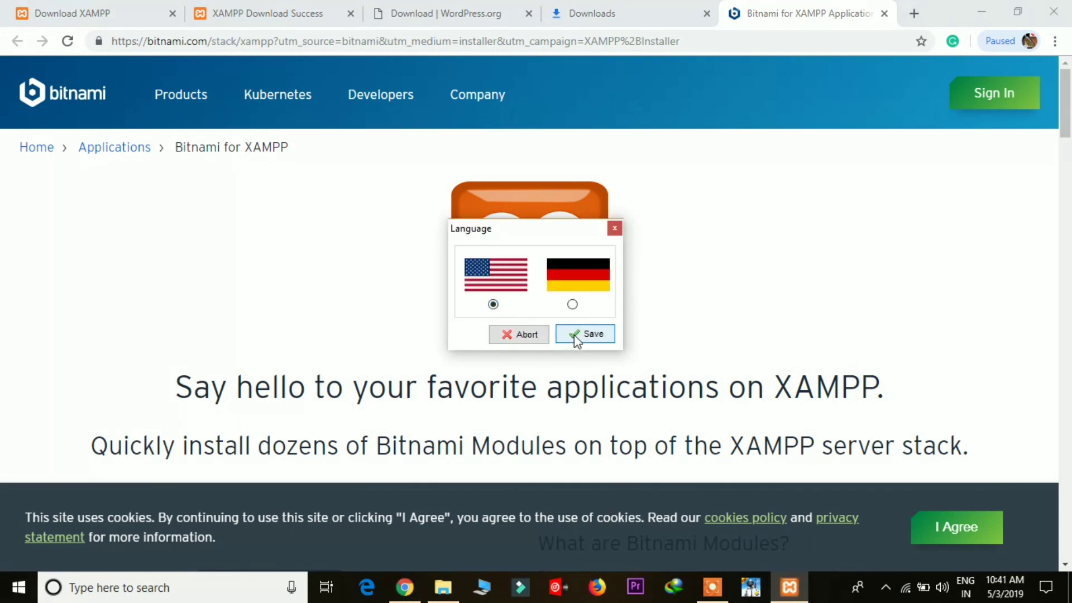
pyautogui.click(573, 333)
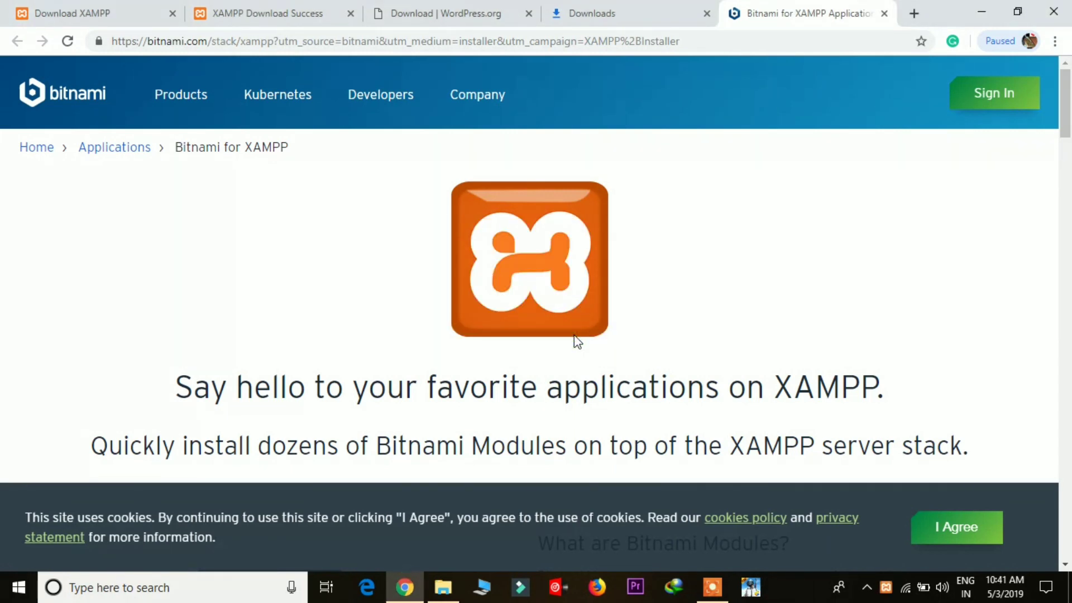
# Step: Minimize Chrome, close the Downloads window, and refresh the desktop
pyautogui.click(982, 12)
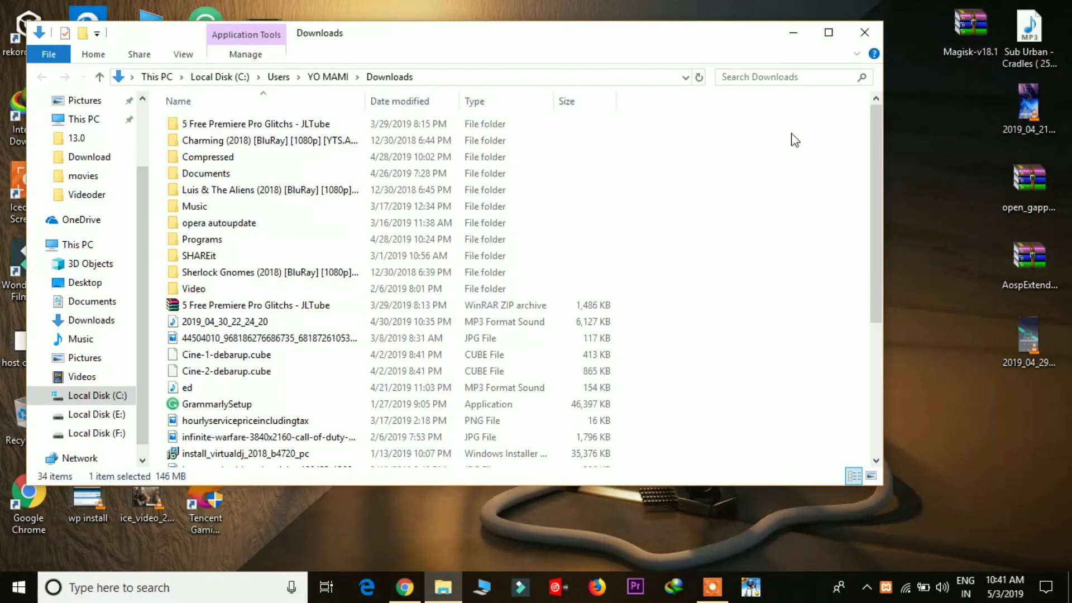
pyautogui.click(864, 32)
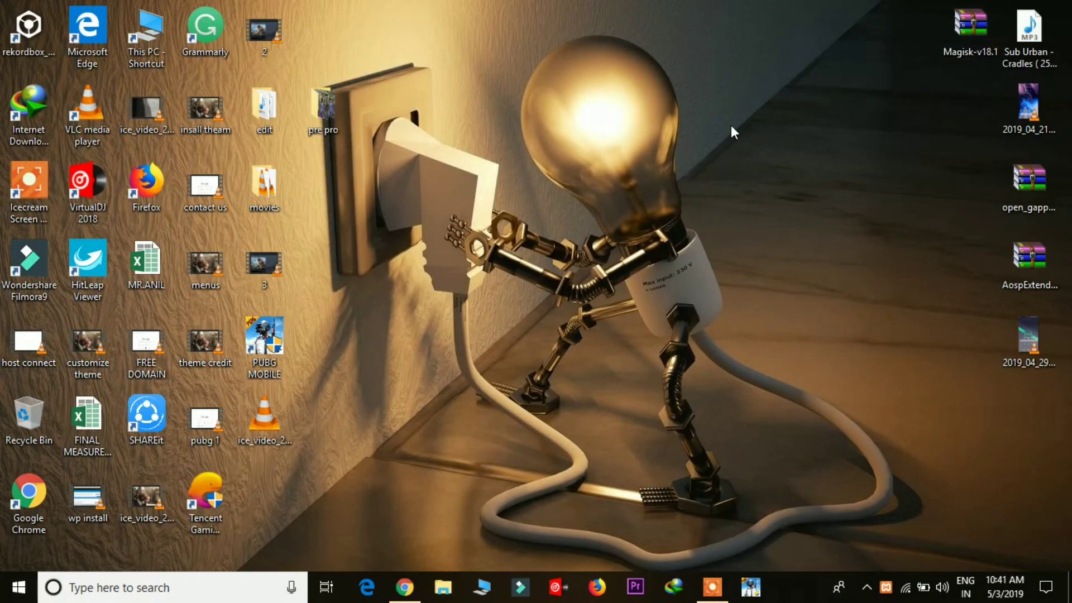
pyautogui.rightClick(728, 120)
pyautogui.click(750, 161)
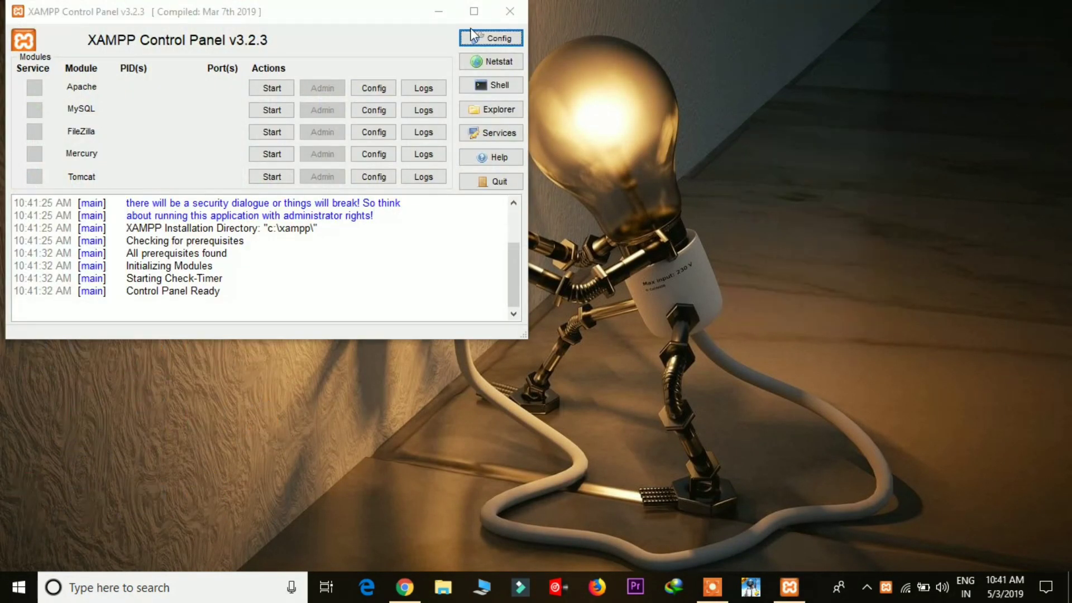
# Step: Start Apache and MySQL in the maximized Control Panel, allowing MySQL through the firewall
pyautogui.click(466, 18)
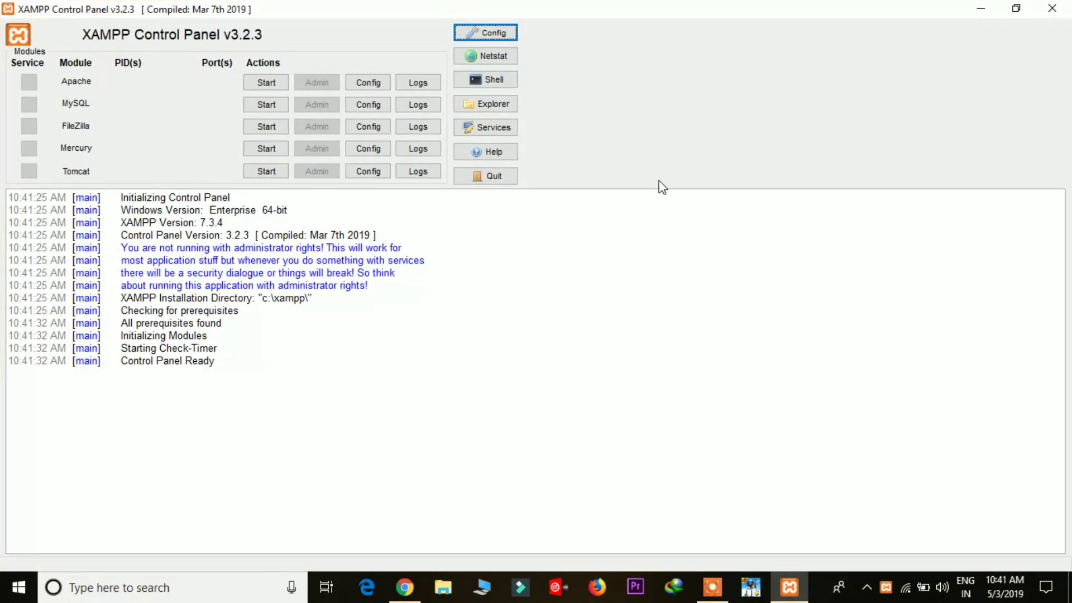
pyautogui.click(260, 89)
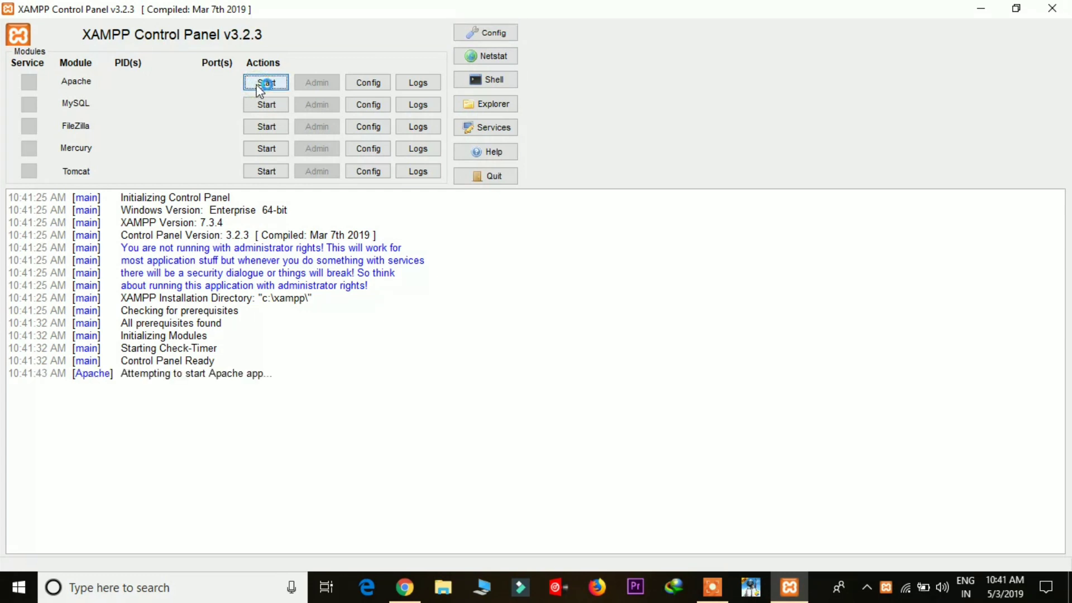
pyautogui.click(267, 106)
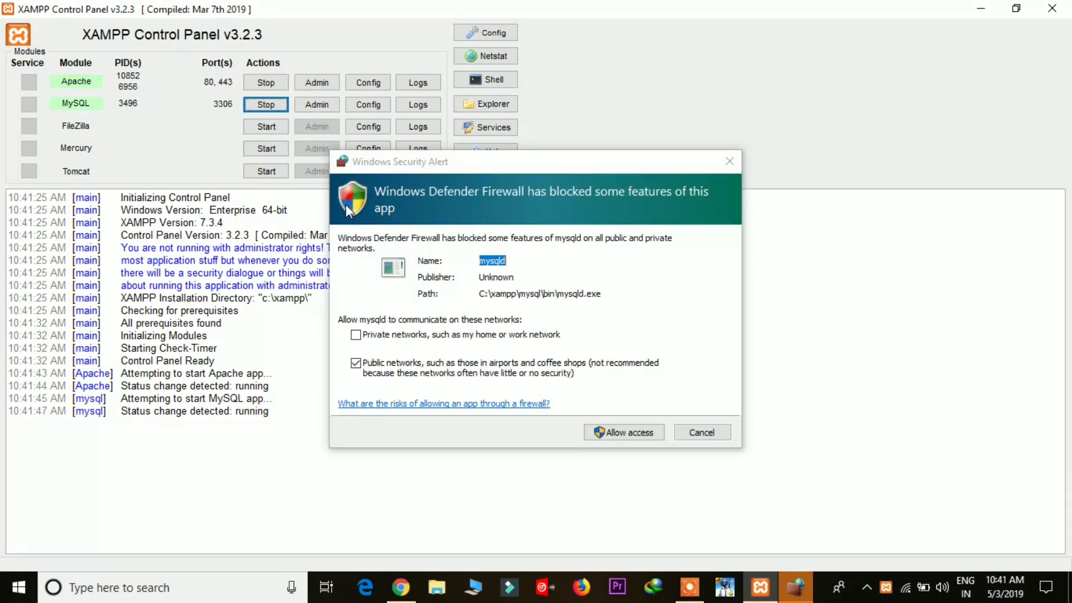
pyautogui.click(602, 430)
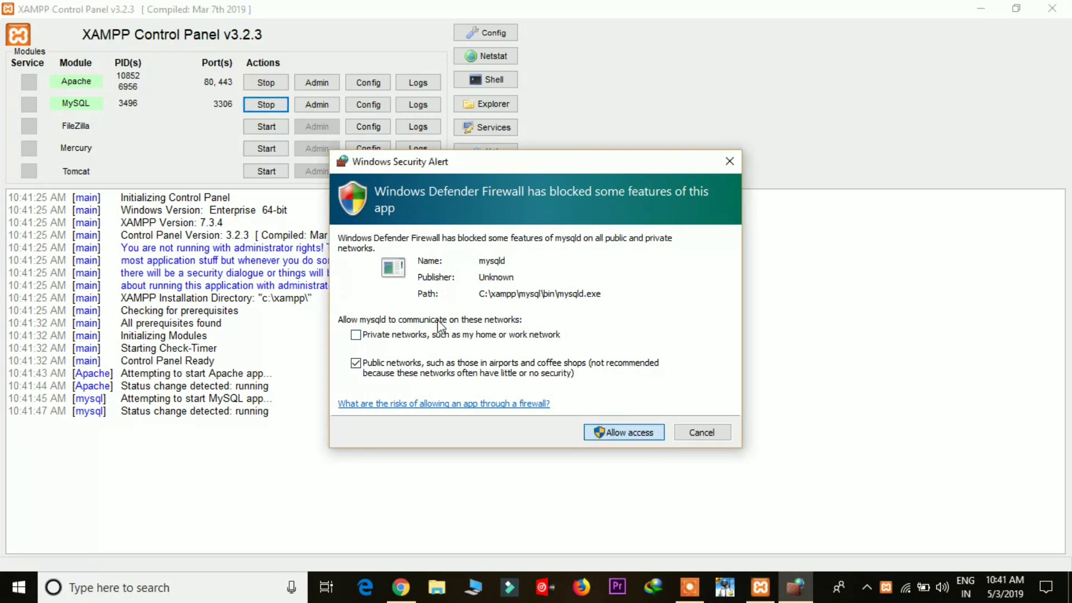
pyautogui.click(608, 435)
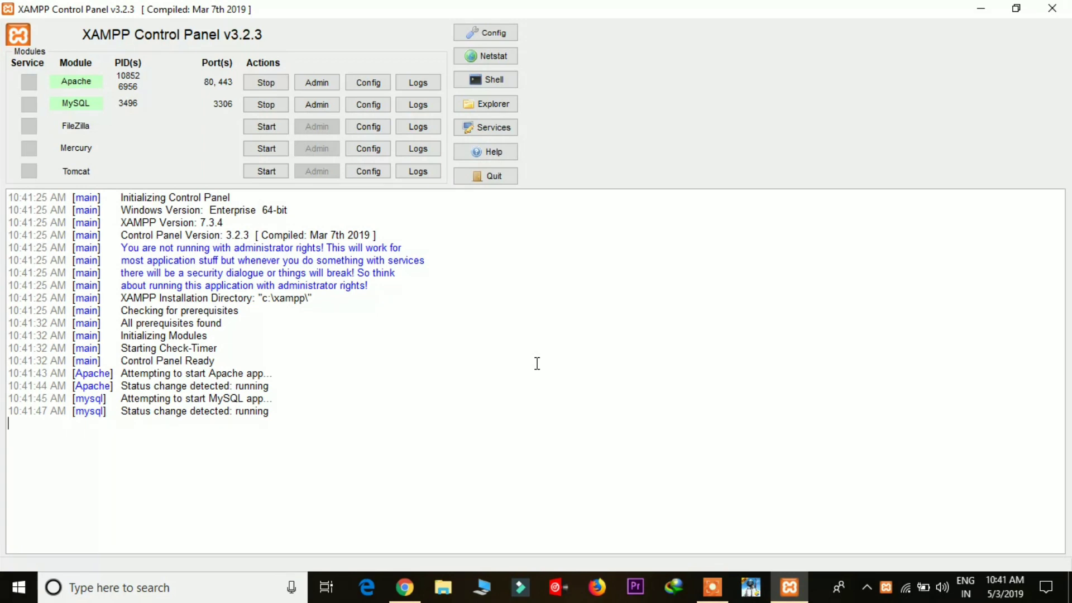
# Step: Browse This PC to C:\xampp\htdocs, then clear the screen to the desktop
pyautogui.click(980, 9)
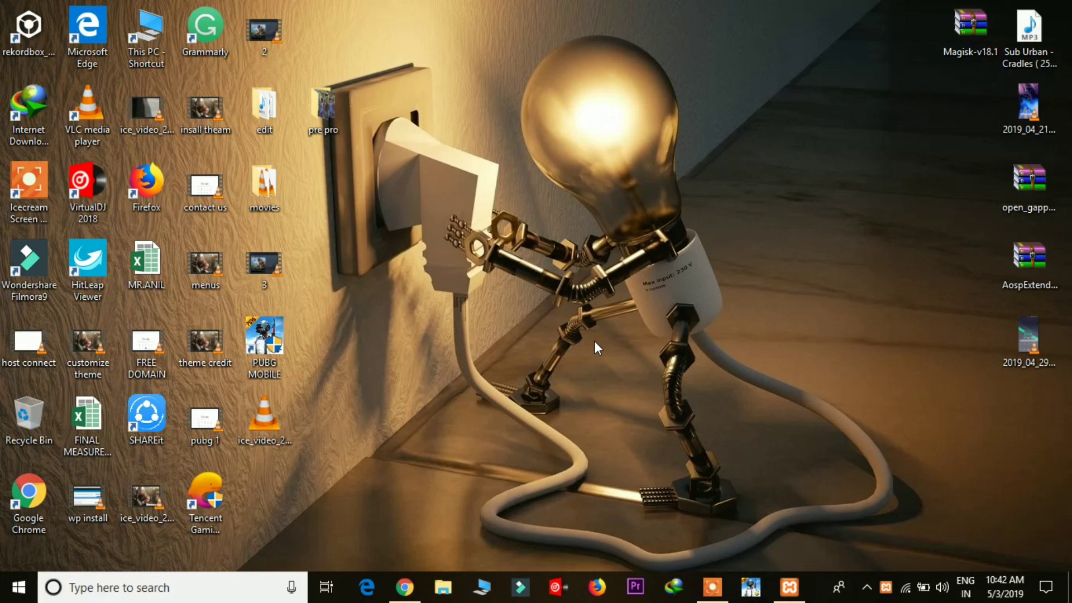
pyautogui.doubleClick(152, 41)
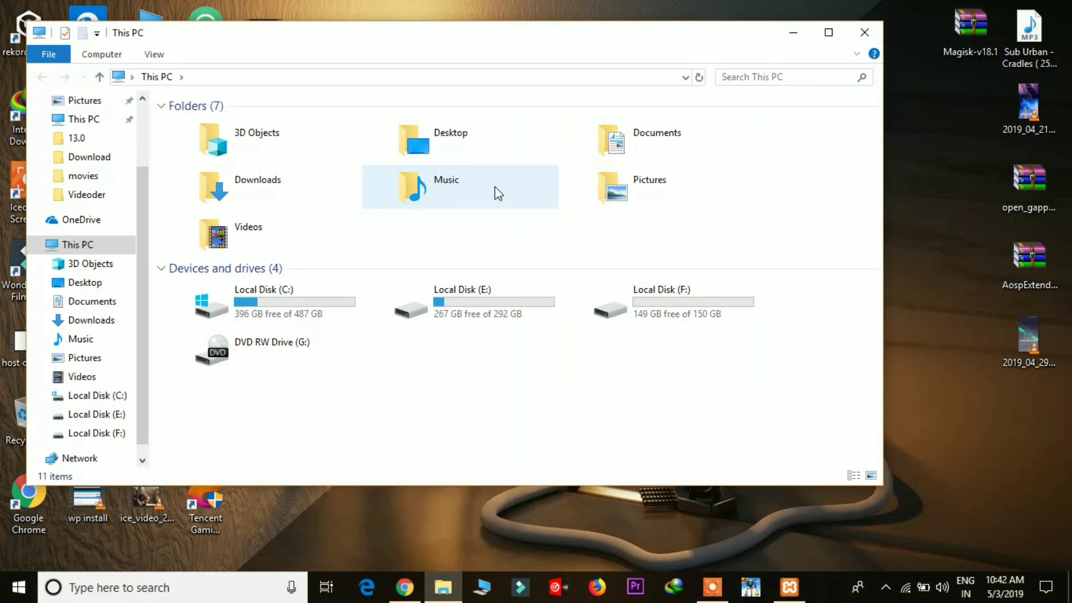
pyautogui.doubleClick(271, 307)
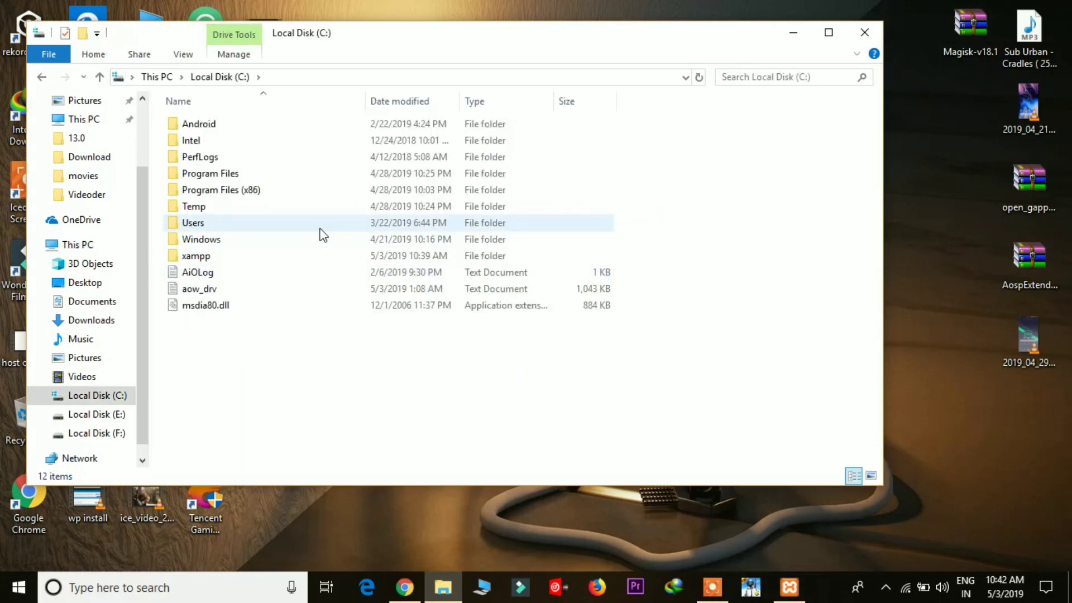
pyautogui.doubleClick(310, 261)
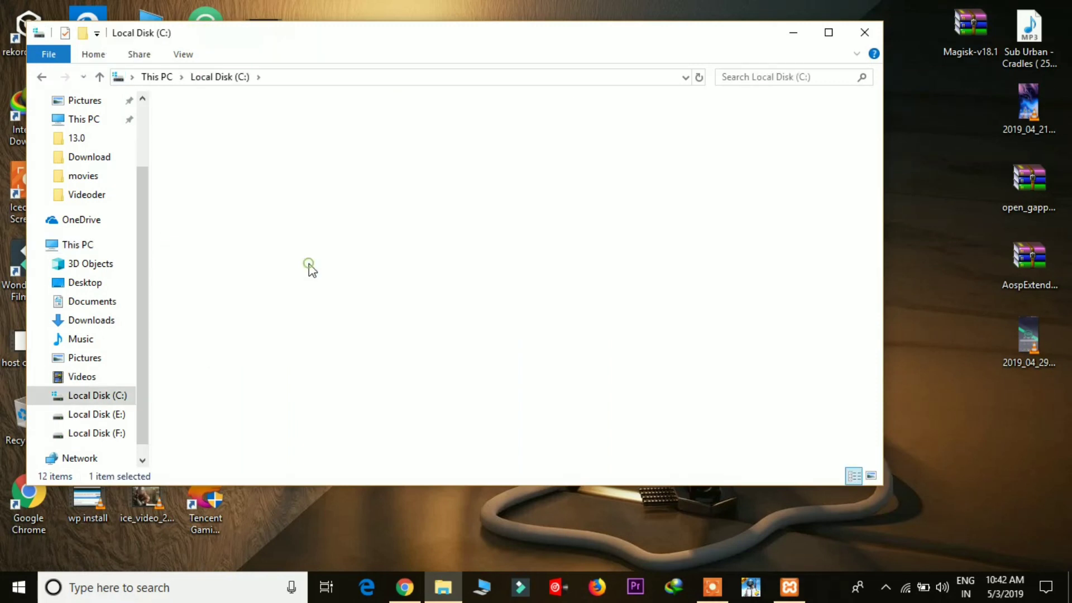
pyautogui.press('h')
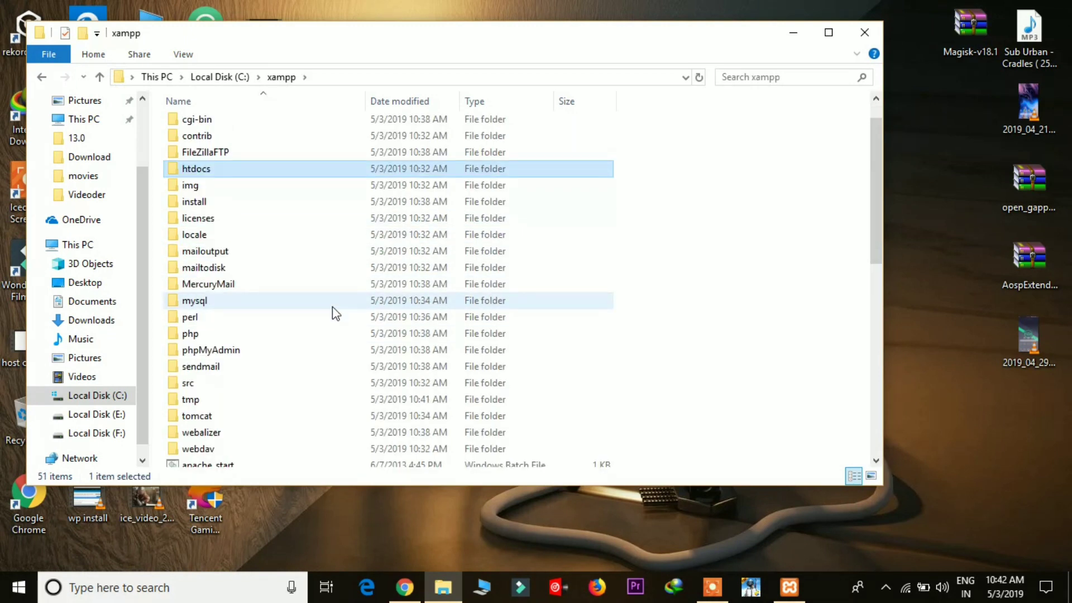
pyautogui.press('Return')
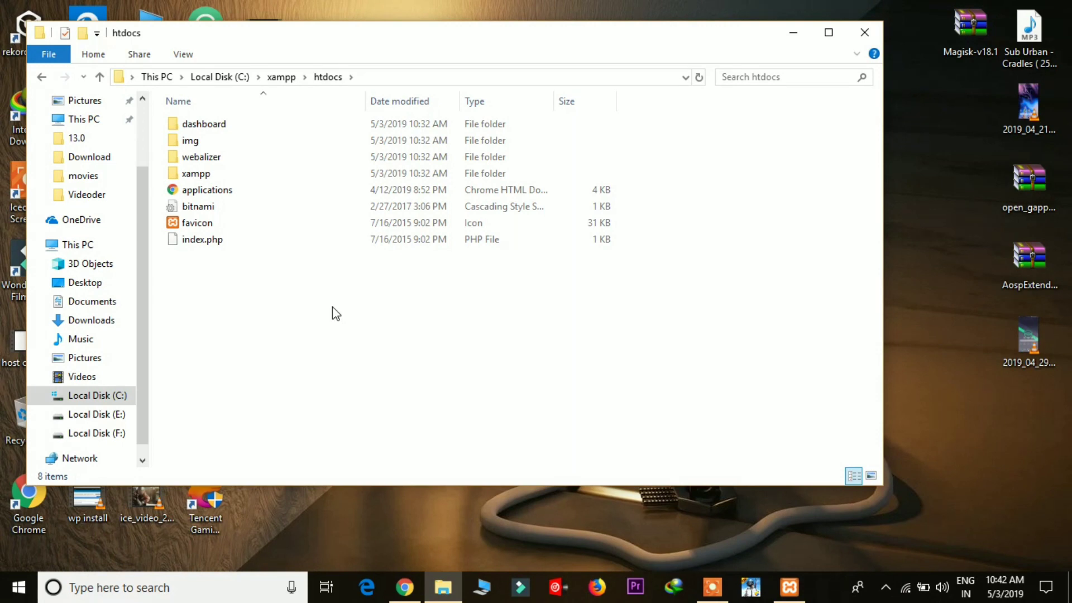
pyautogui.press('super+d')
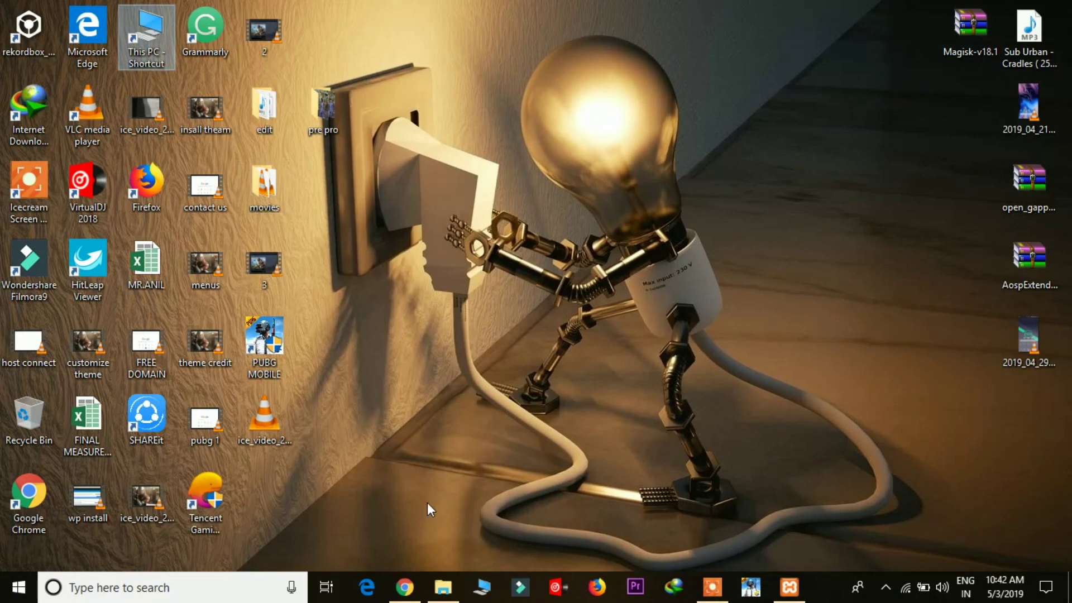
# Step: Locate wordpress-5.1.1.zip via Chrome's downloads and extract it into a wordpress-5.1.1 folder
pyautogui.click(405, 586)
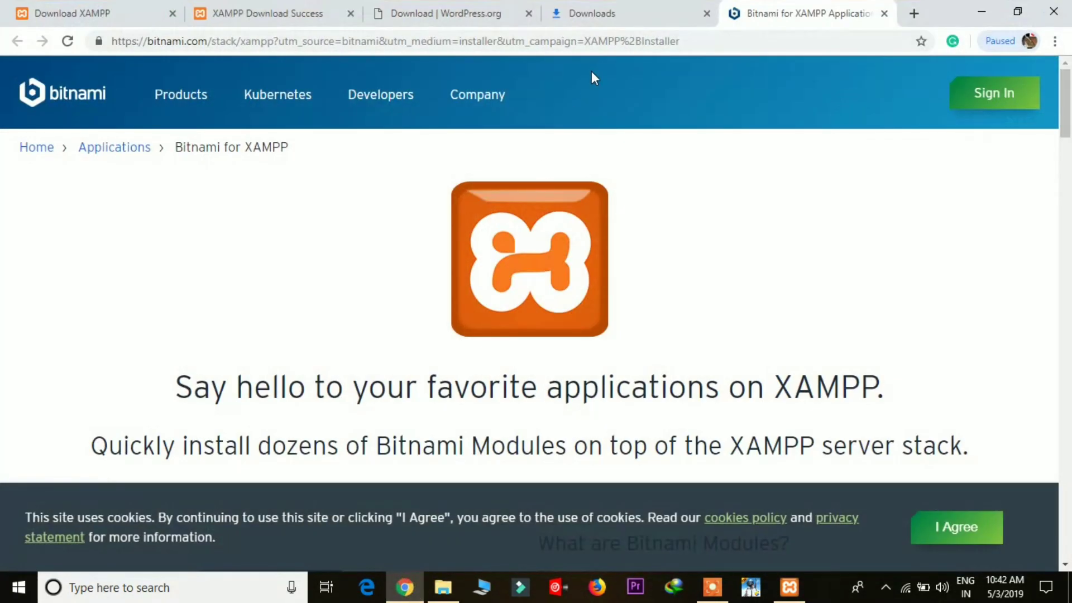
pyautogui.click(595, 17)
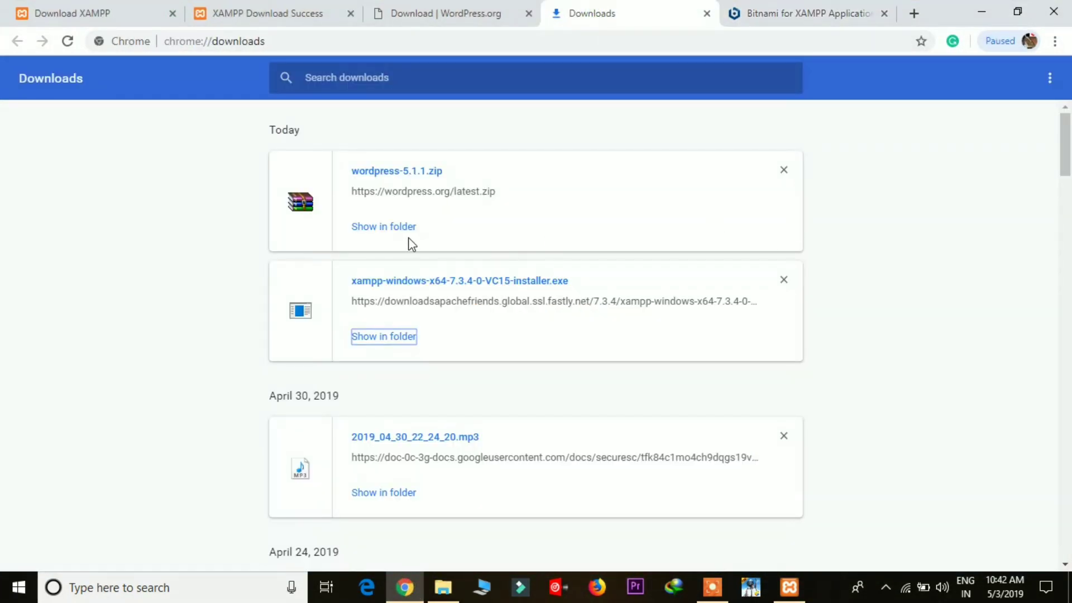
pyautogui.click(395, 228)
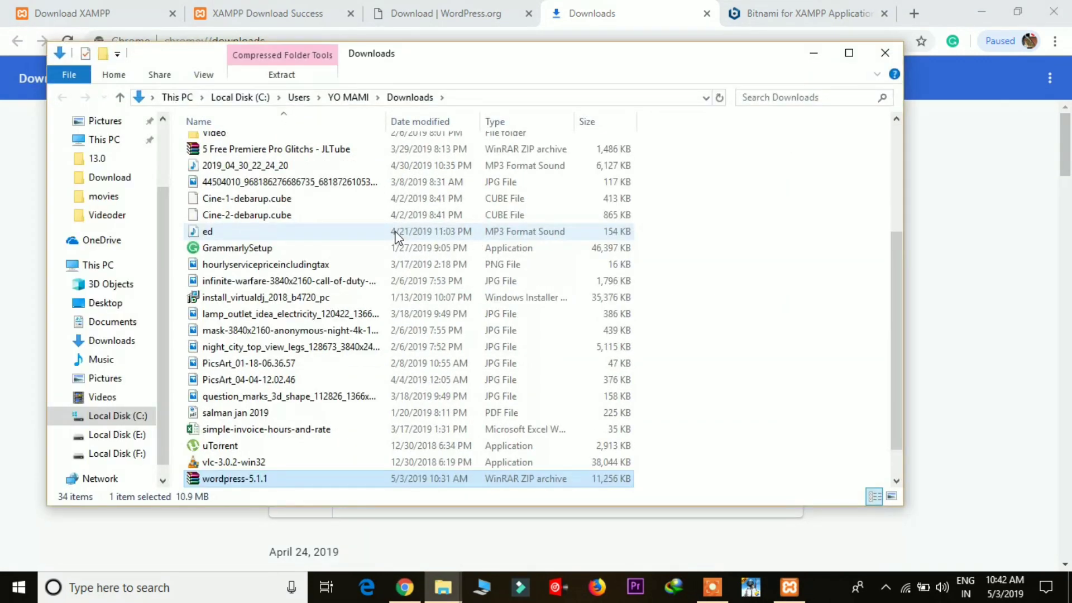
pyautogui.rightClick(295, 478)
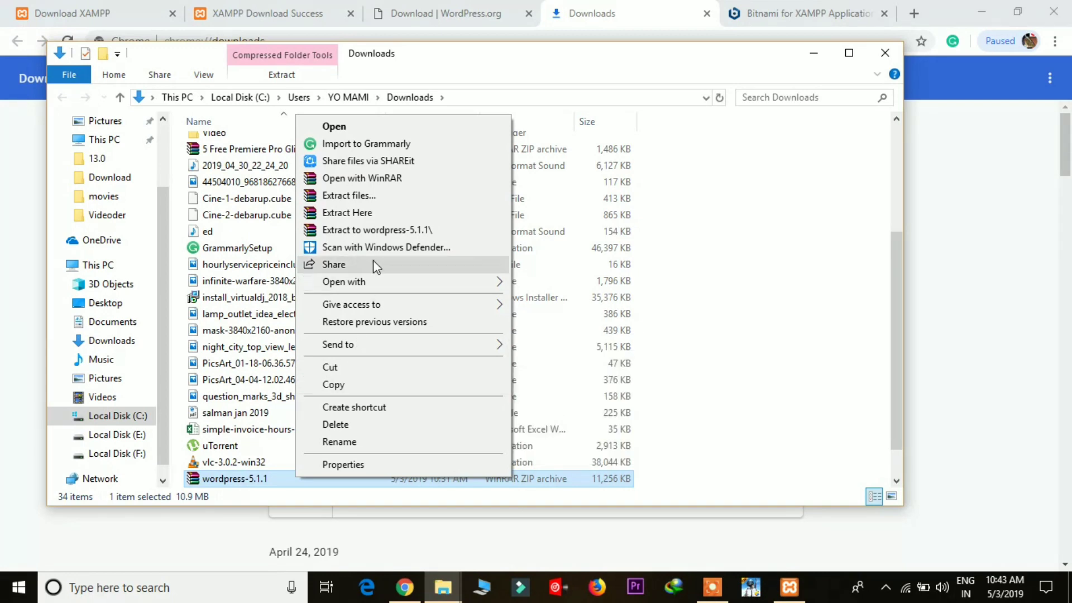
pyautogui.click(370, 197)
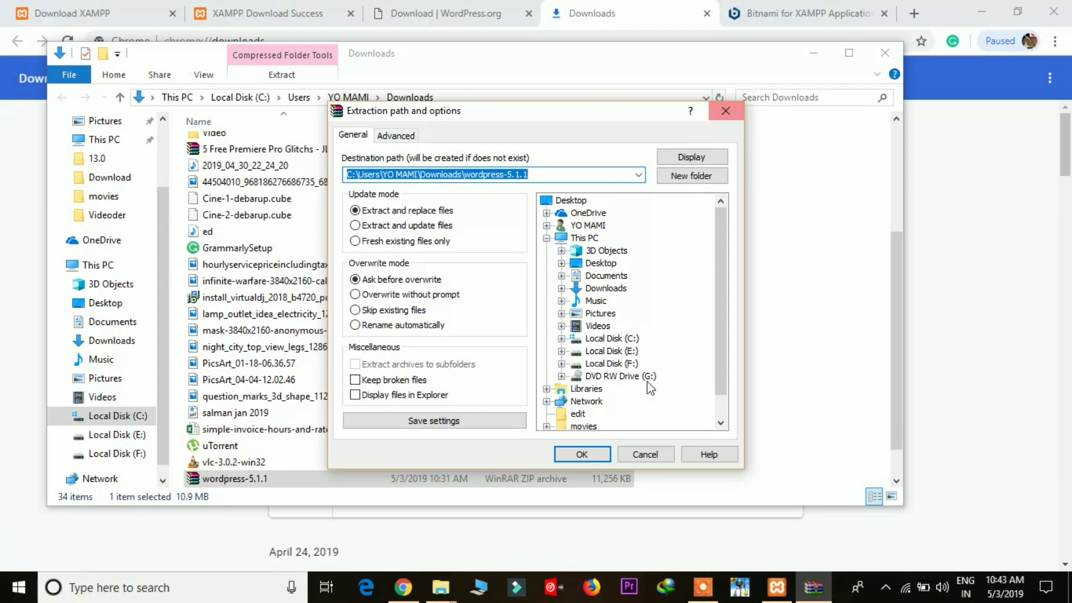
pyautogui.click(580, 455)
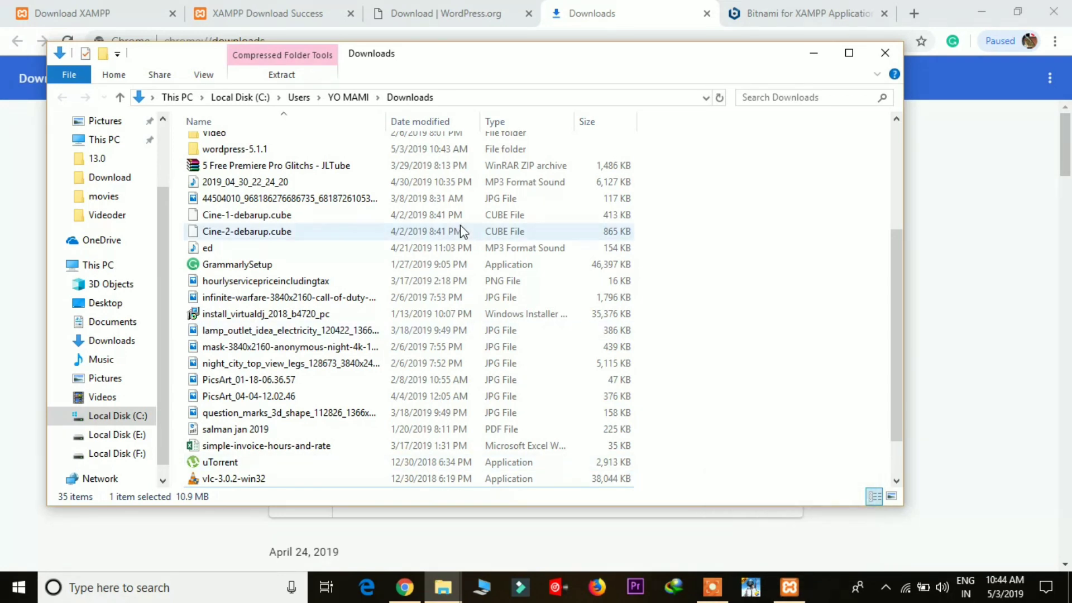
# Step: Copy the inner wordpress folder from wordpress-5.1.1 and paste it into C:\xampp\htdocs
pyautogui.click(372, 149)
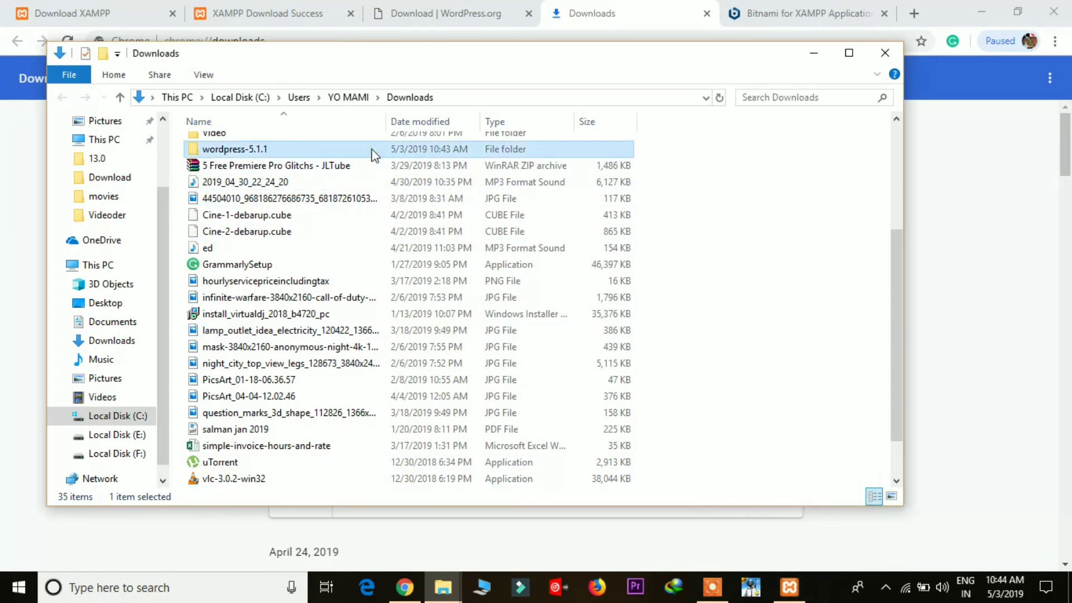
pyautogui.doubleClick(434, 155)
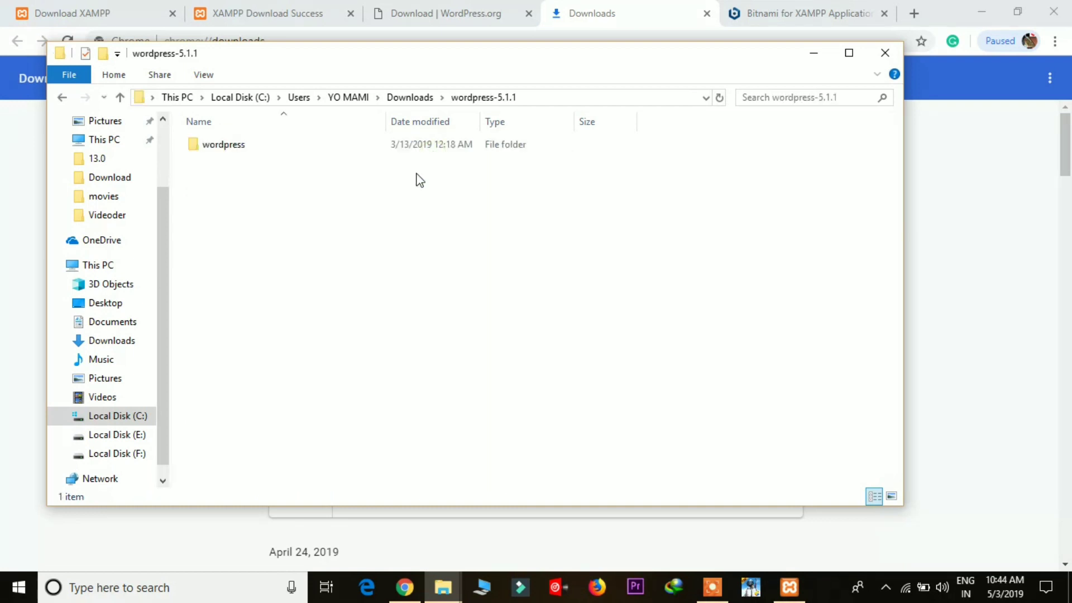
pyautogui.click(328, 149)
pyautogui.rightClick(328, 150)
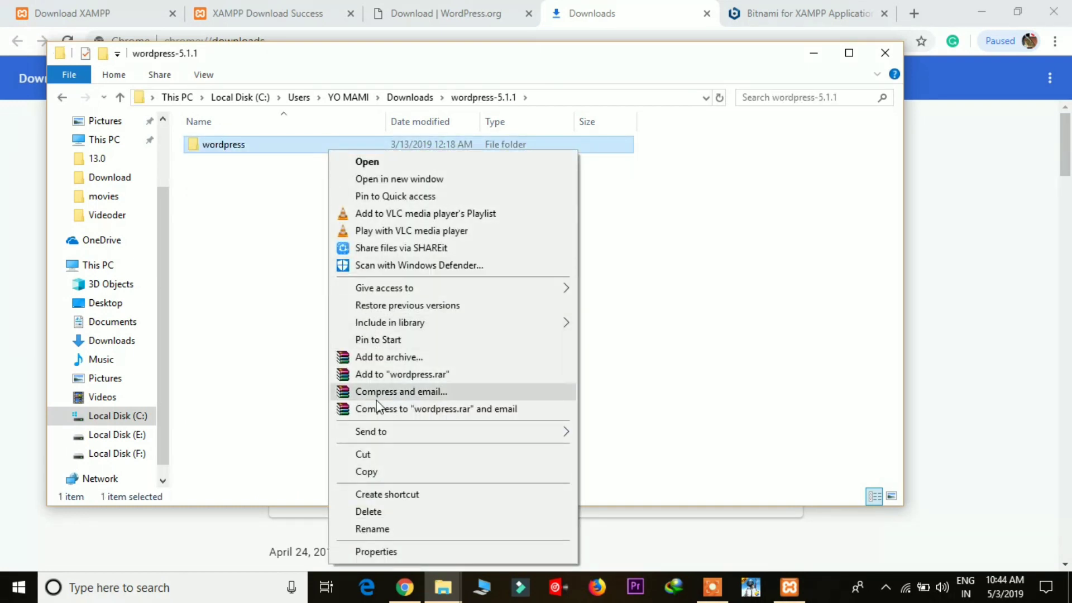
pyautogui.click(383, 464)
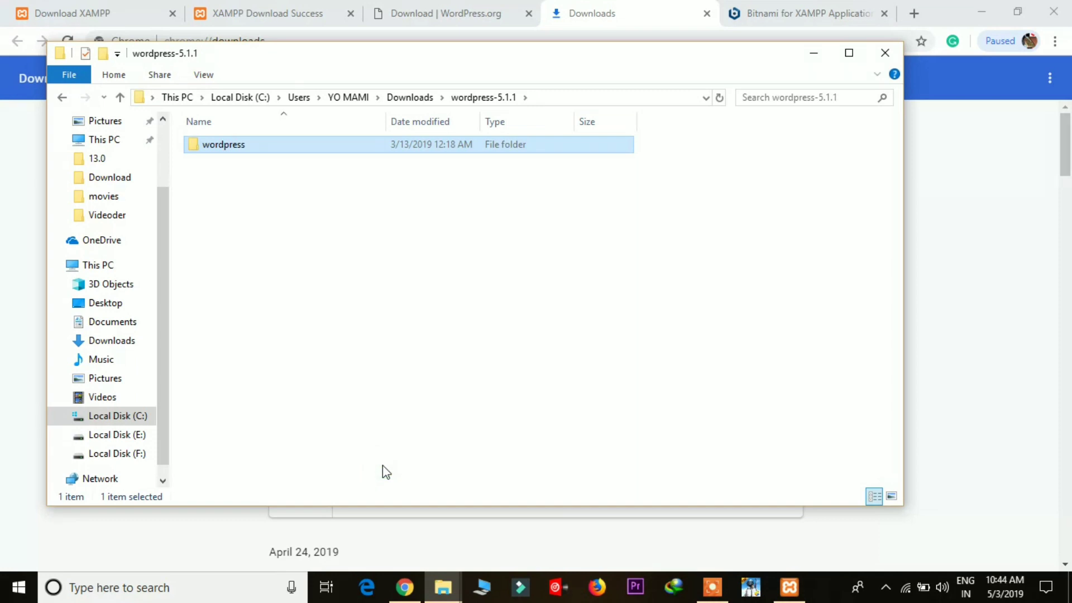
pyautogui.hotkey('alt', 'Tab')
pyautogui.hotkey('alt', 'Tab')
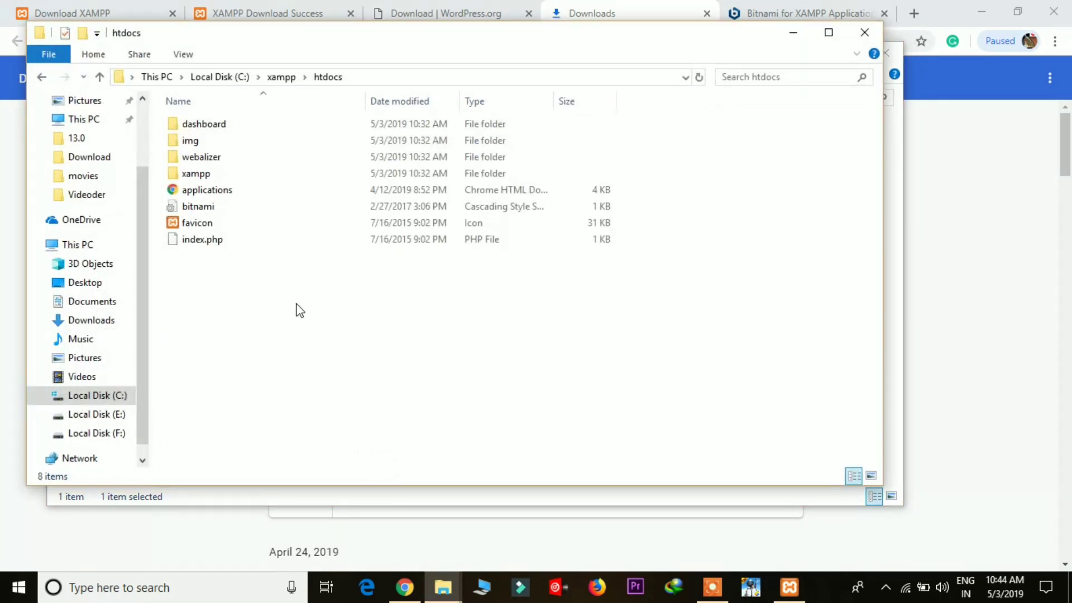
pyautogui.click(296, 305)
pyautogui.rightClick(296, 307)
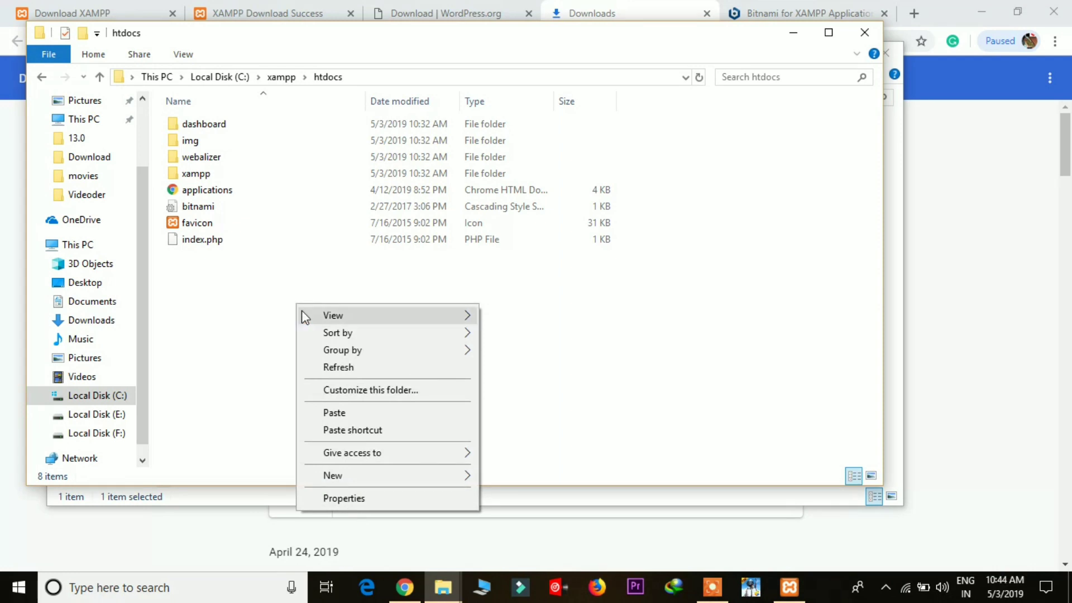
pyautogui.click(352, 413)
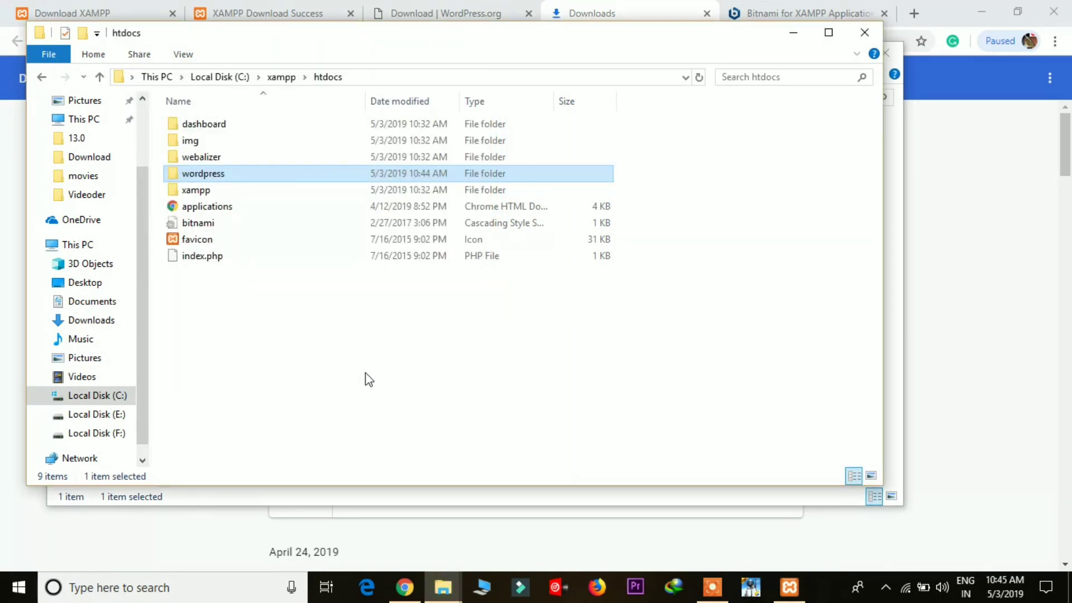
# Step: Rename the pasted wordpress folder to mahesh, refresh htdocs and show the desktop
pyautogui.rightClick(339, 174)
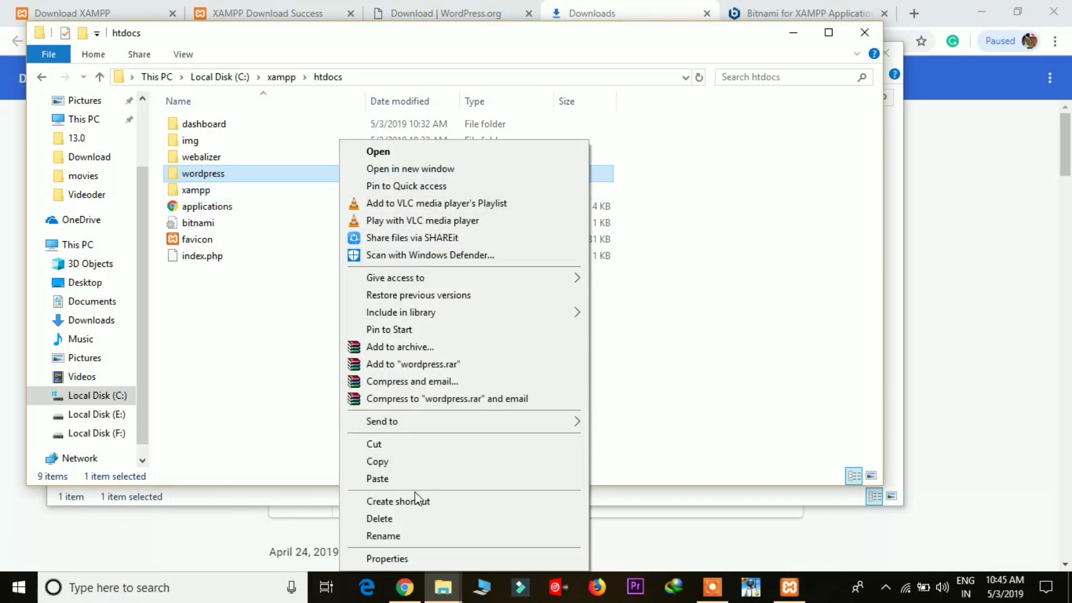
pyautogui.click(414, 535)
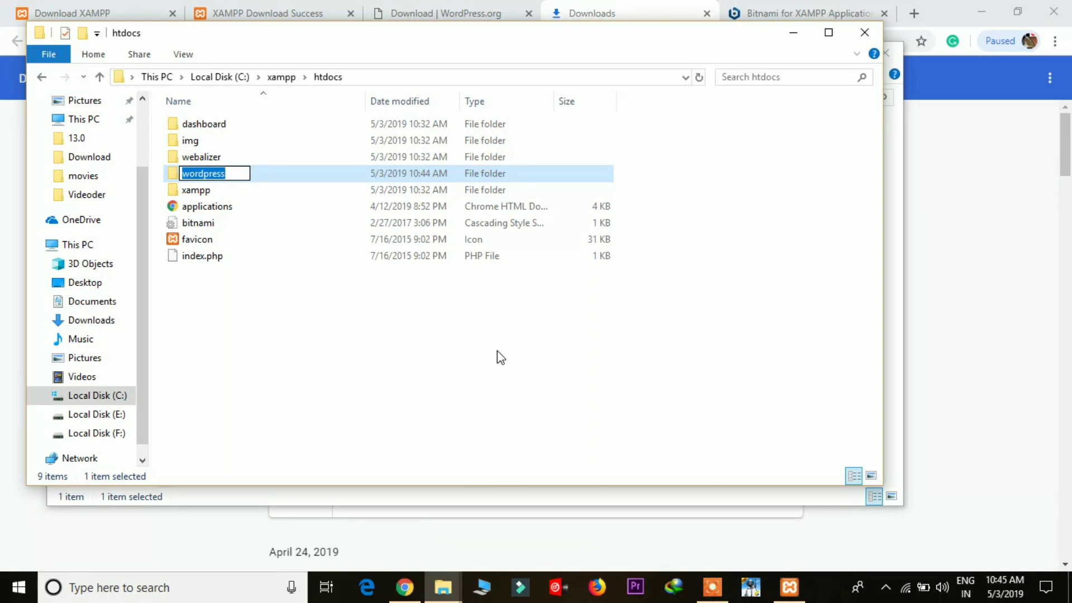
pyautogui.write('mahesh')
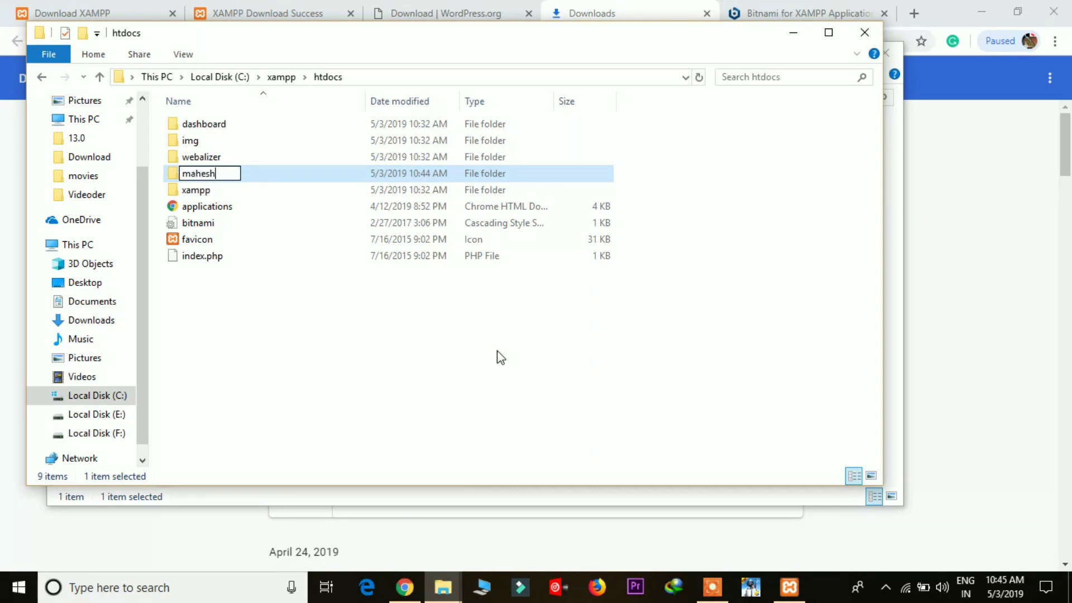
pyautogui.press('Return')
pyautogui.rightClick(394, 310)
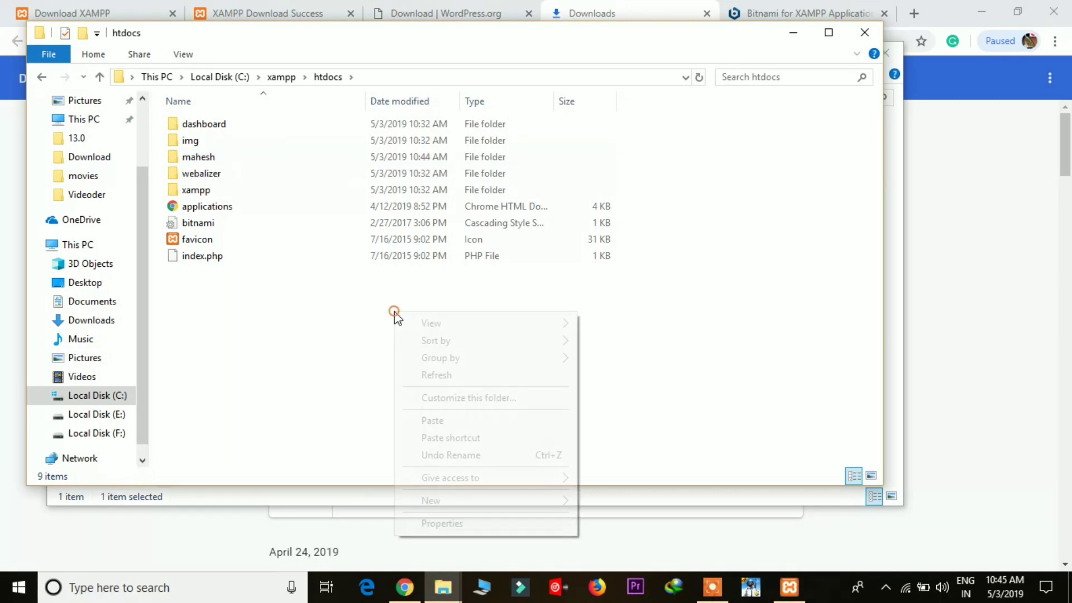
pyautogui.click(448, 373)
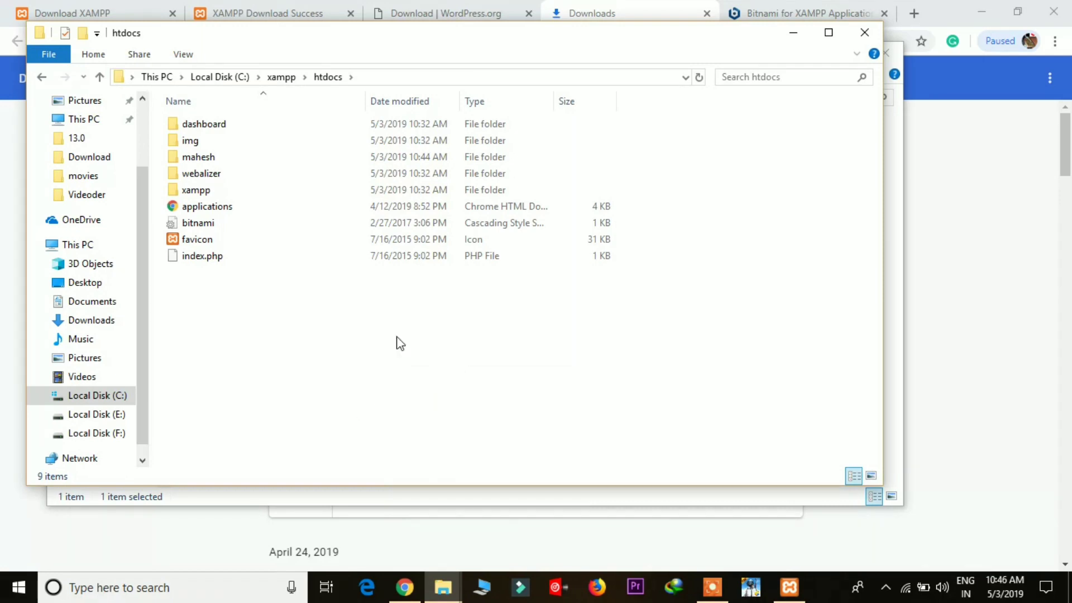
pyautogui.press('super+d')
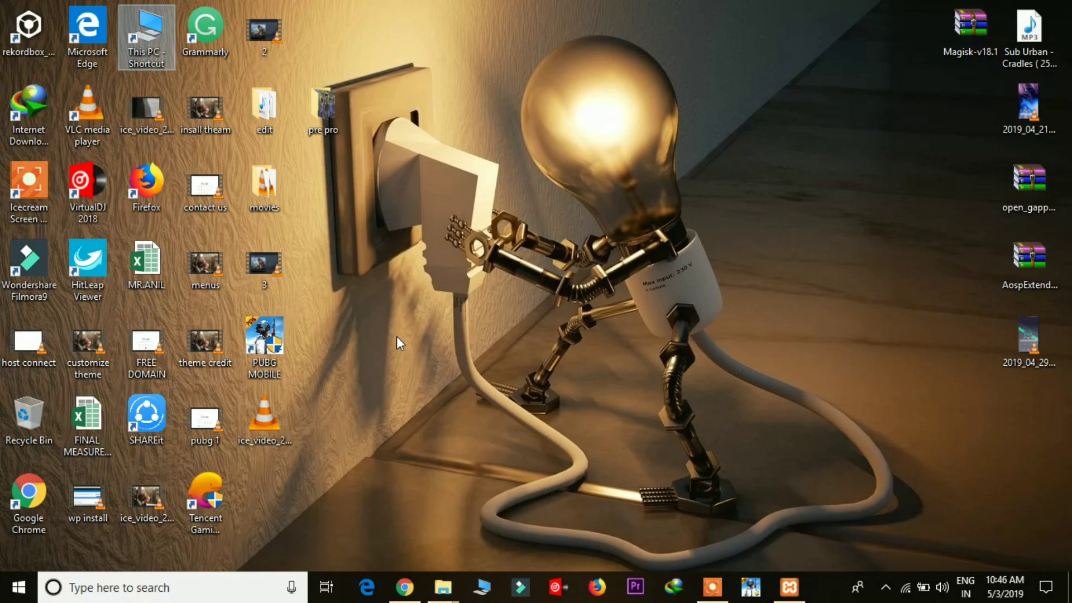
# Step: In Chrome, close the Downloads, Bitnami, WordPress and XAMPP success tabs
pyautogui.click(404, 586)
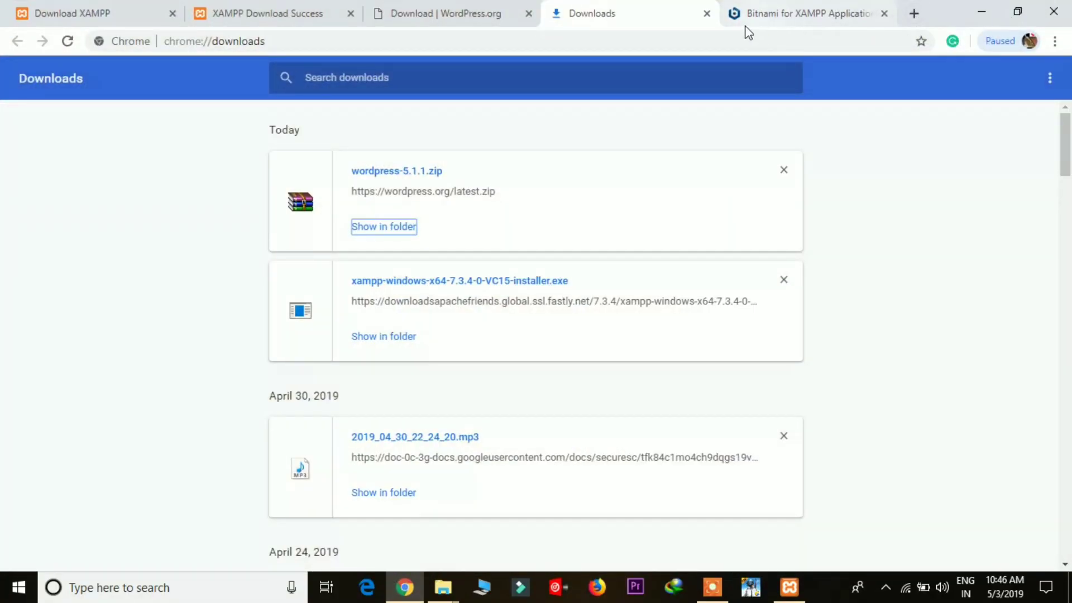
pyautogui.click(708, 18)
pyautogui.click(708, 17)
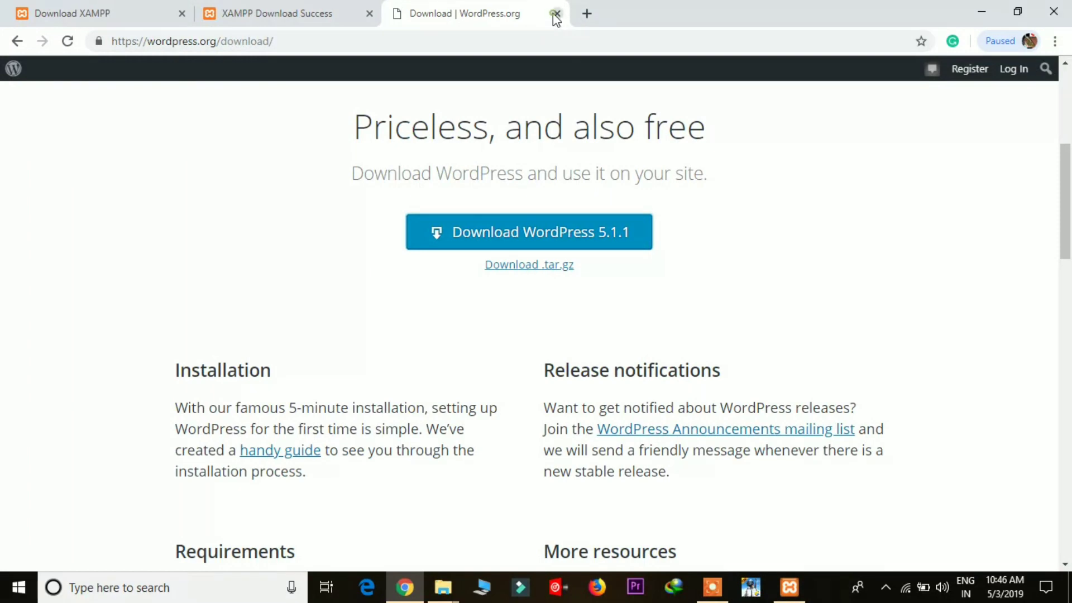
pyautogui.click(555, 15)
pyautogui.click(367, 15)
# Step: Open localhost in a new tab to reach the XAMPP dashboard
pyautogui.click(213, 14)
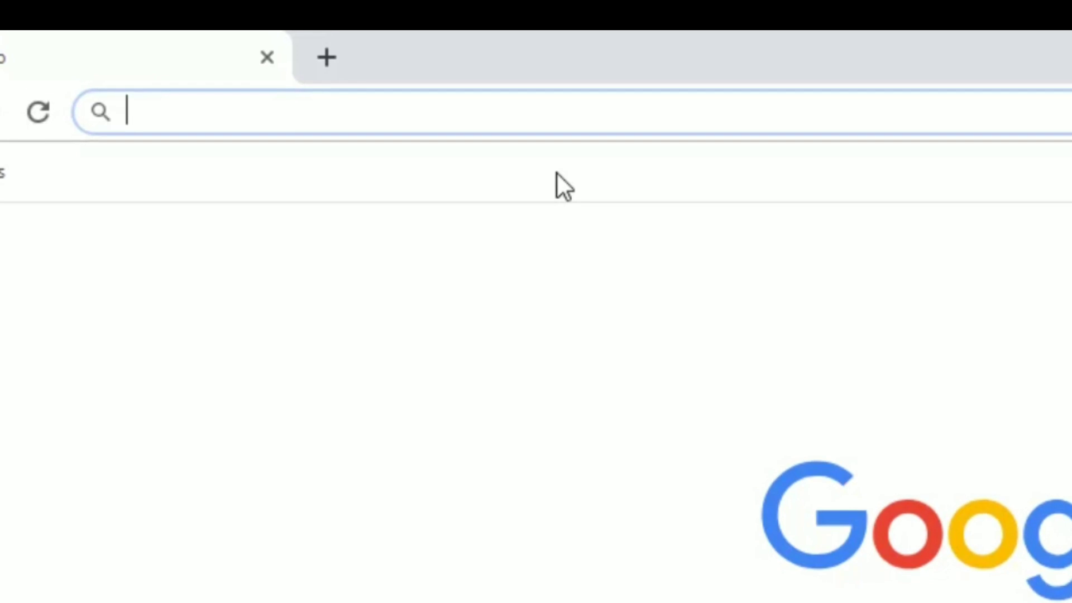
pyautogui.write('local')
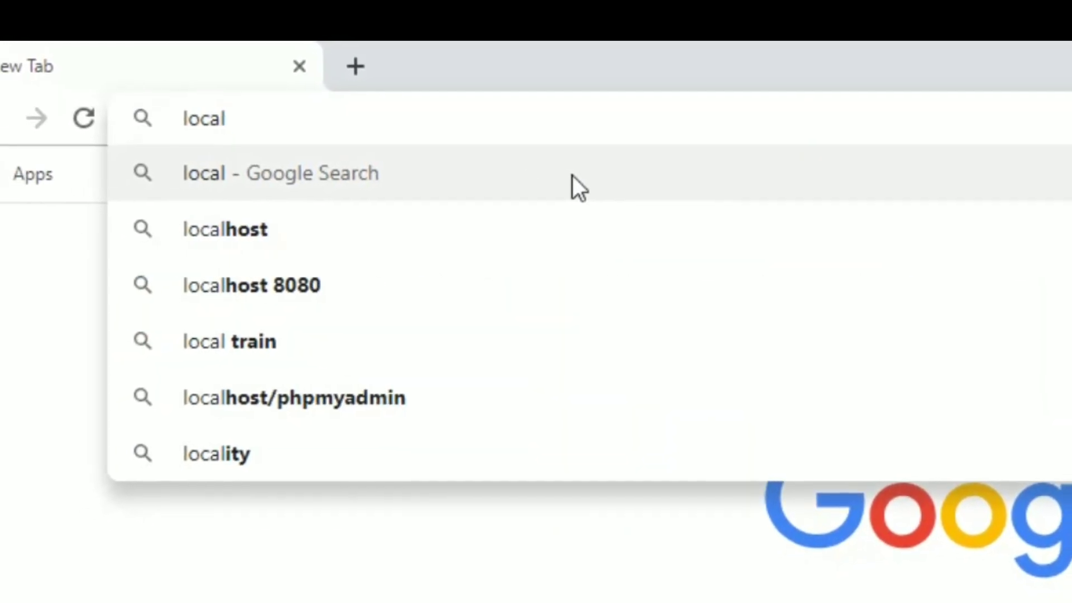
pyautogui.write('host')
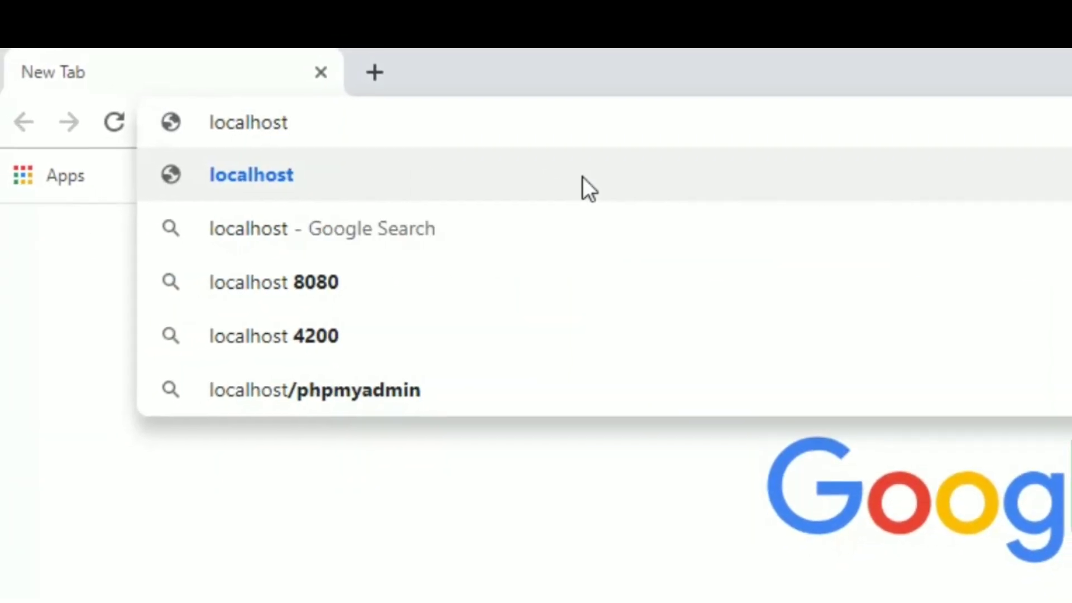
pyautogui.press('Return')
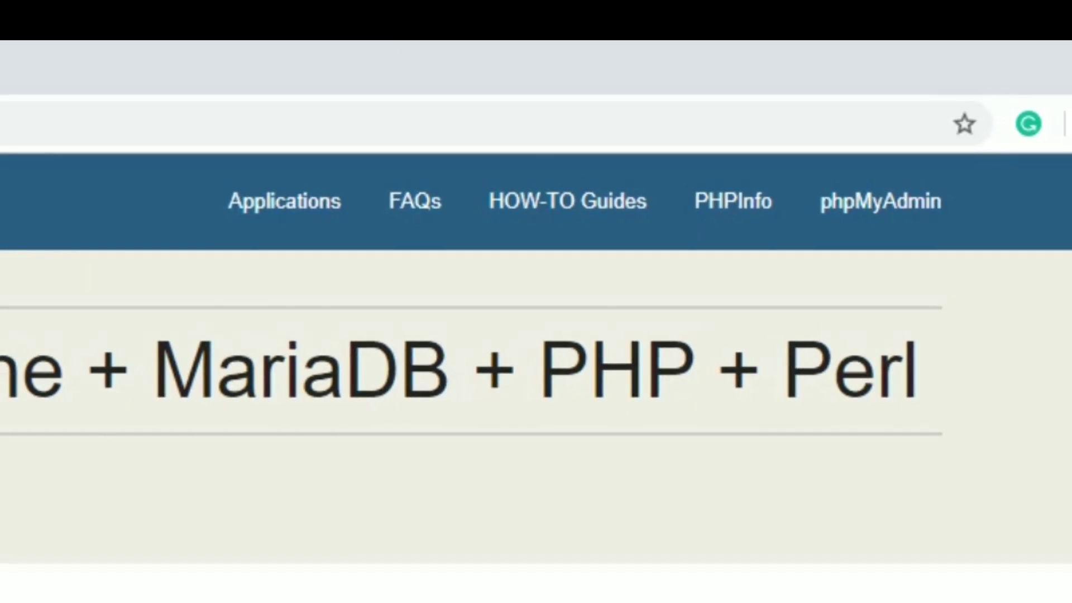
# Step: From the XAMPP page, go to phpMyAdmin's Databases list and create a database named wp
pyautogui.click(915, 207)
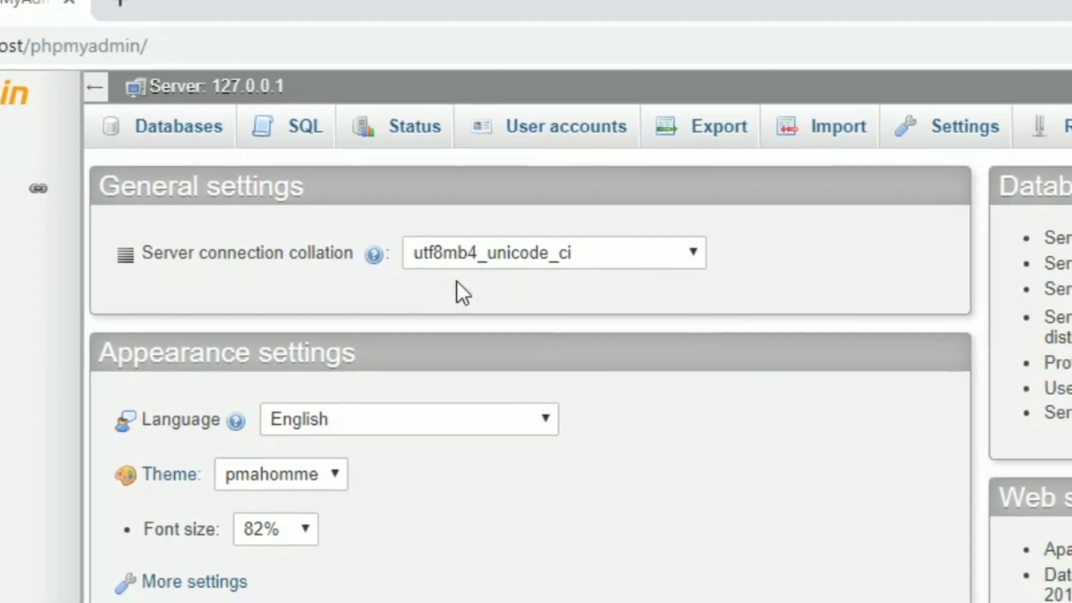
pyautogui.click(156, 115)
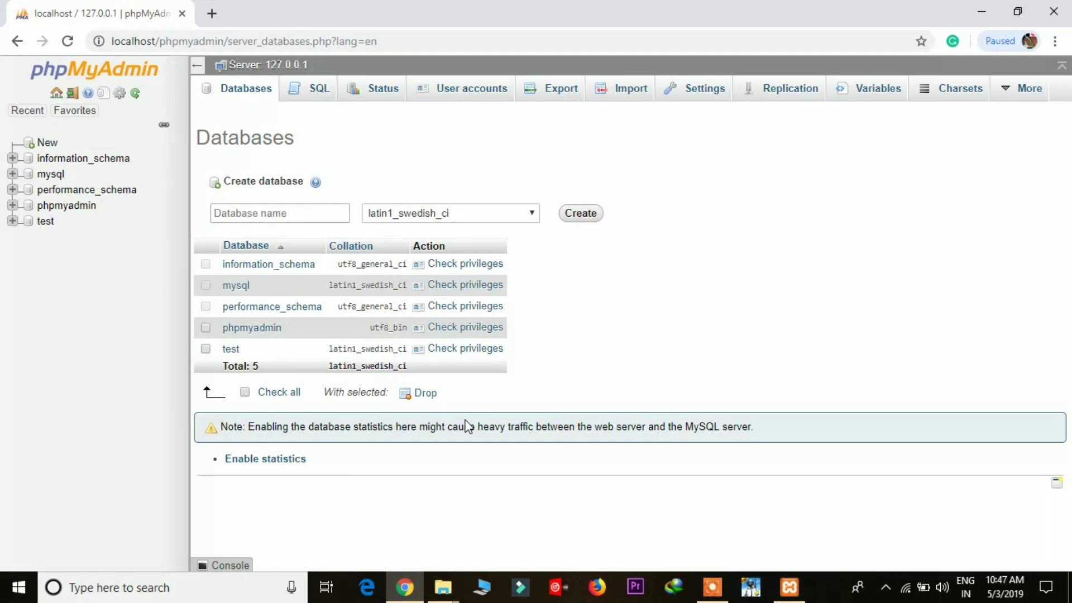
pyautogui.click(267, 216)
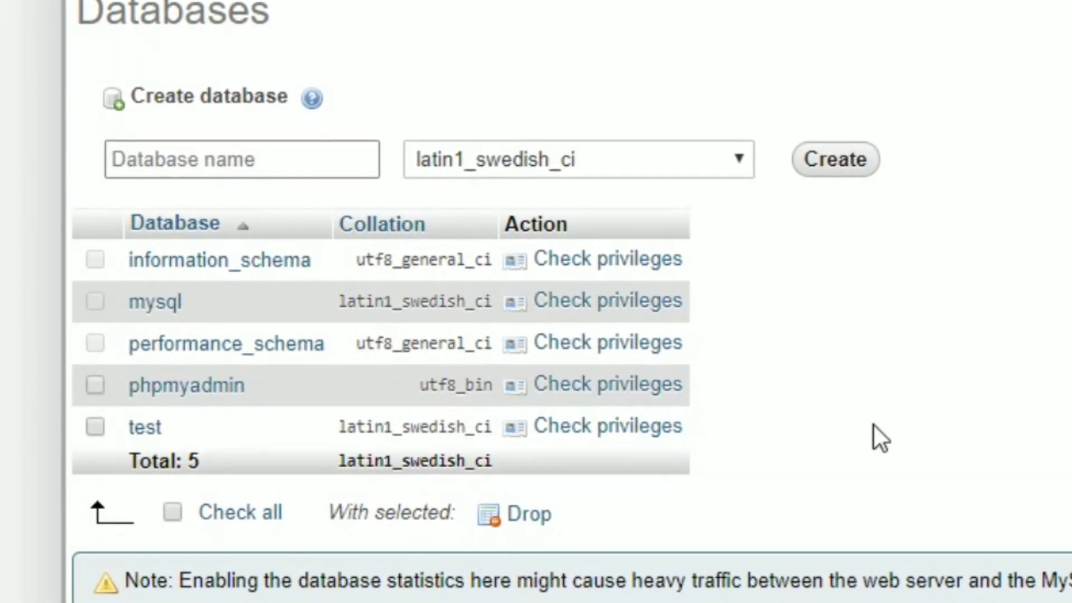
pyautogui.write('wp')
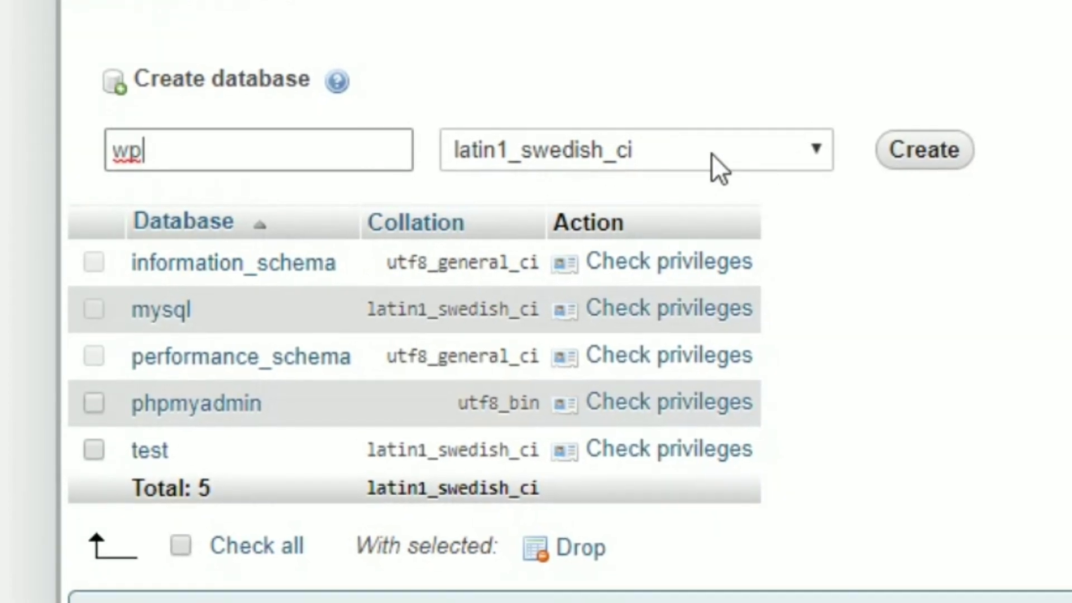
pyautogui.click(920, 159)
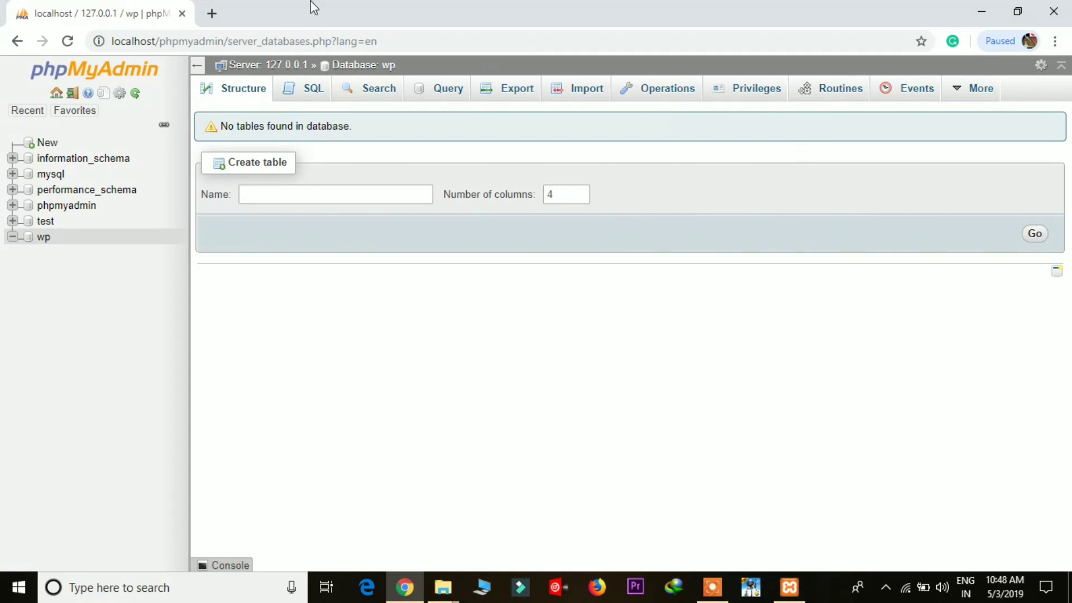
# Step: Load localhost/mahesh in a new tab and continue with English (United States)
pyautogui.click(214, 13)
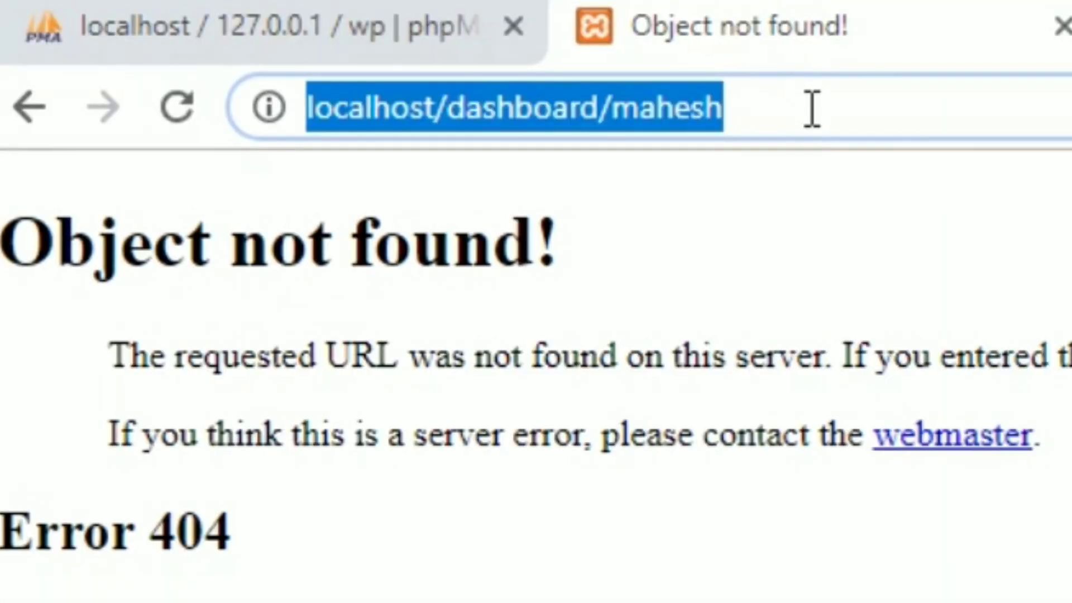
pyautogui.write('localhost')
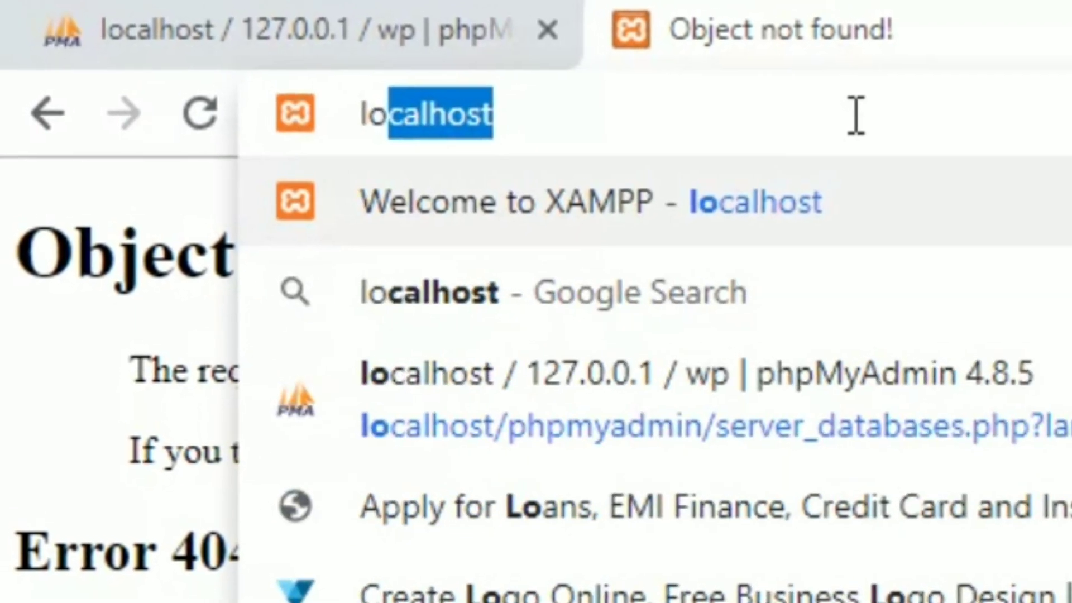
pyautogui.press('End')
pyautogui.write('/mahes')
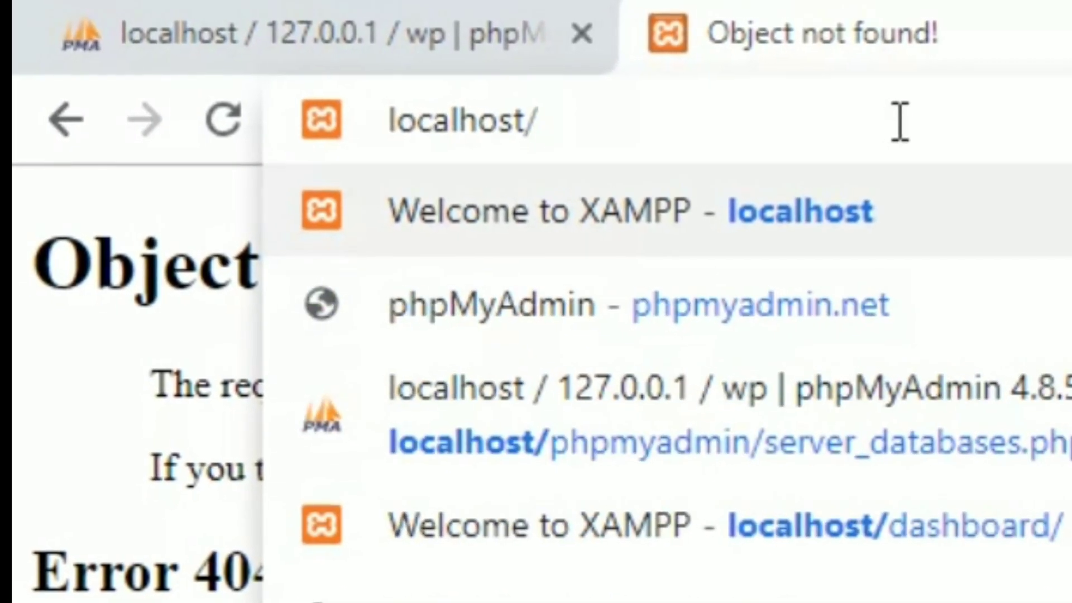
pyautogui.write('h')
pyautogui.press('Return')
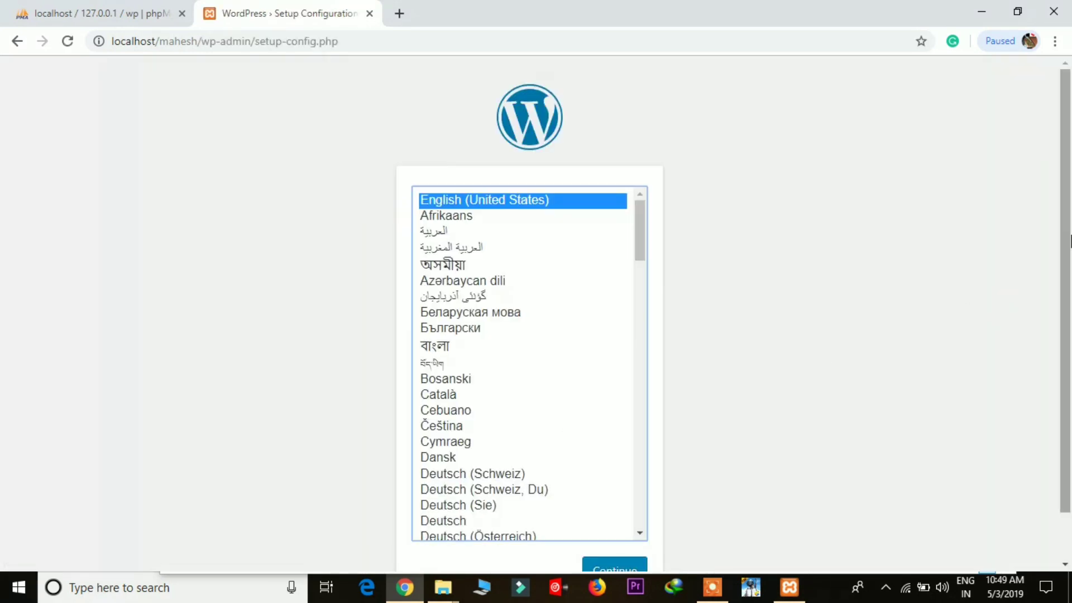
pyautogui.scroll(-1, 804, 451)
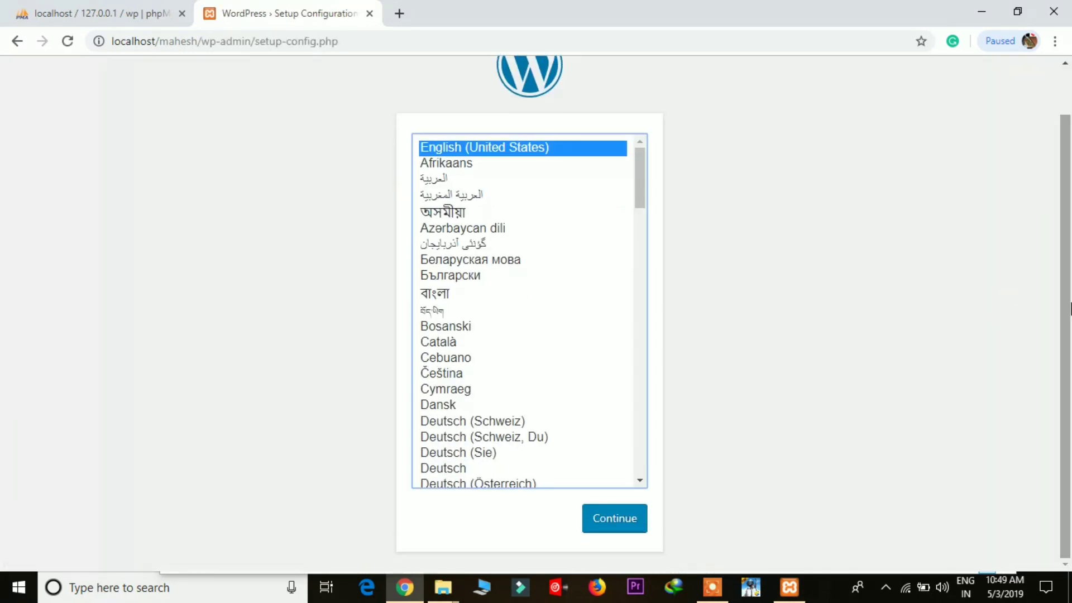
pyautogui.click(627, 519)
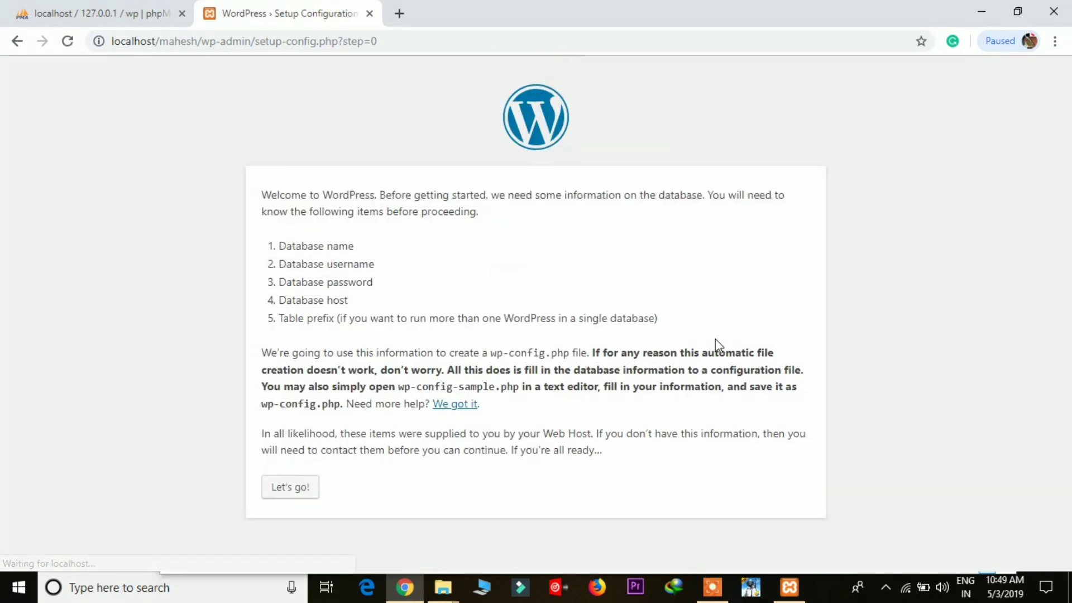
# Step: Fill the database form with name wp, username root and an empty password, then submit
pyautogui.click(283, 490)
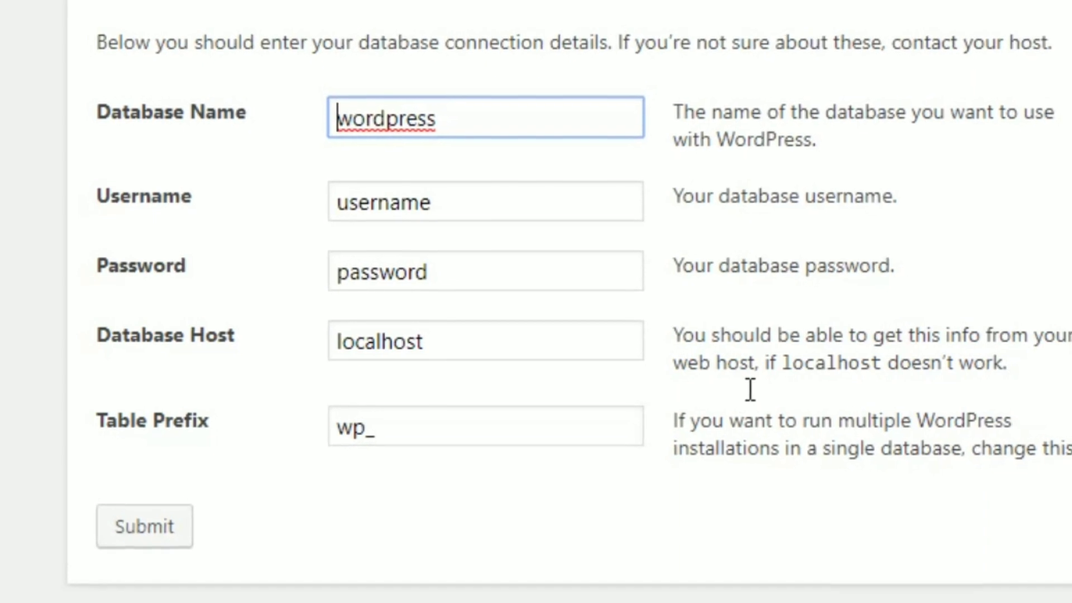
pyautogui.hotkey('ctrl', 'a')
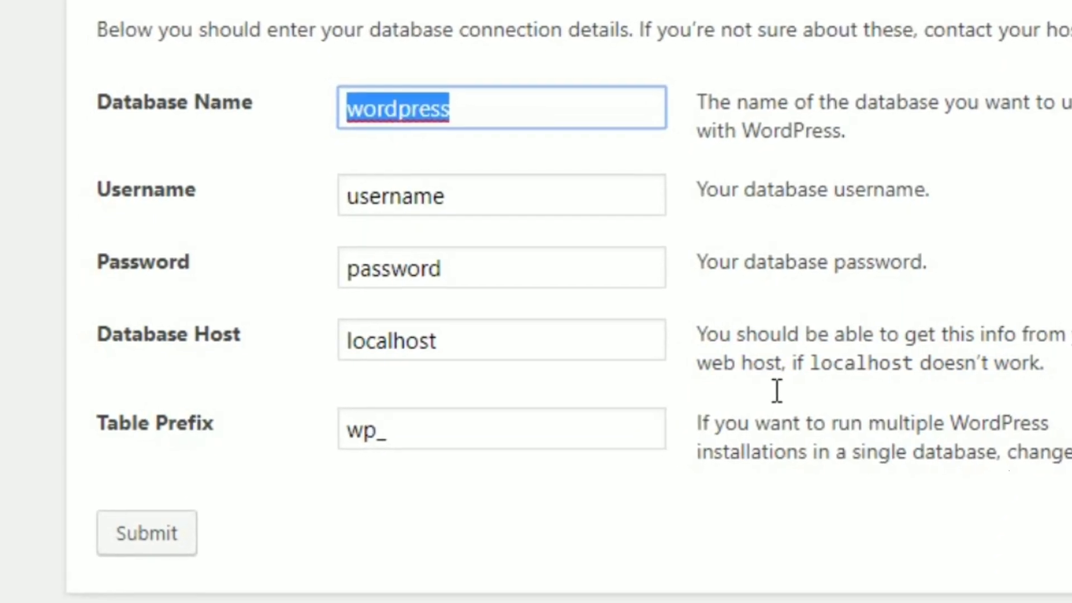
pyautogui.press('BackSpace')
pyautogui.write('wp')
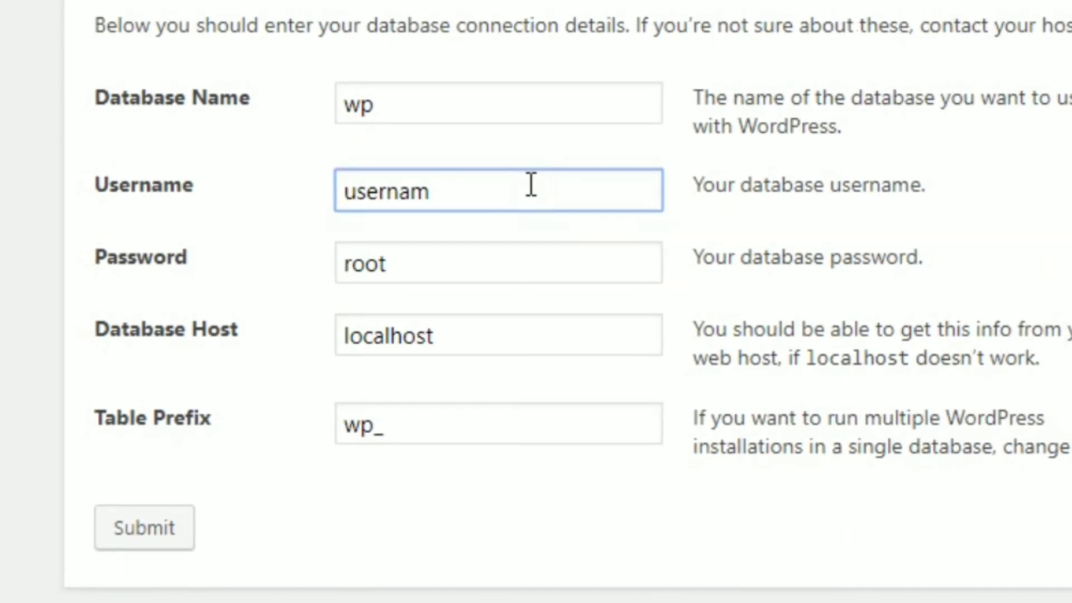
pyautogui.press('BackSpace')
pyautogui.press('BackSpace')
pyautogui.press('BackSpace')
pyautogui.press('BackSpace')
pyautogui.press('BackSpace')
pyautogui.press('BackSpace')
pyautogui.press('BackSpace')
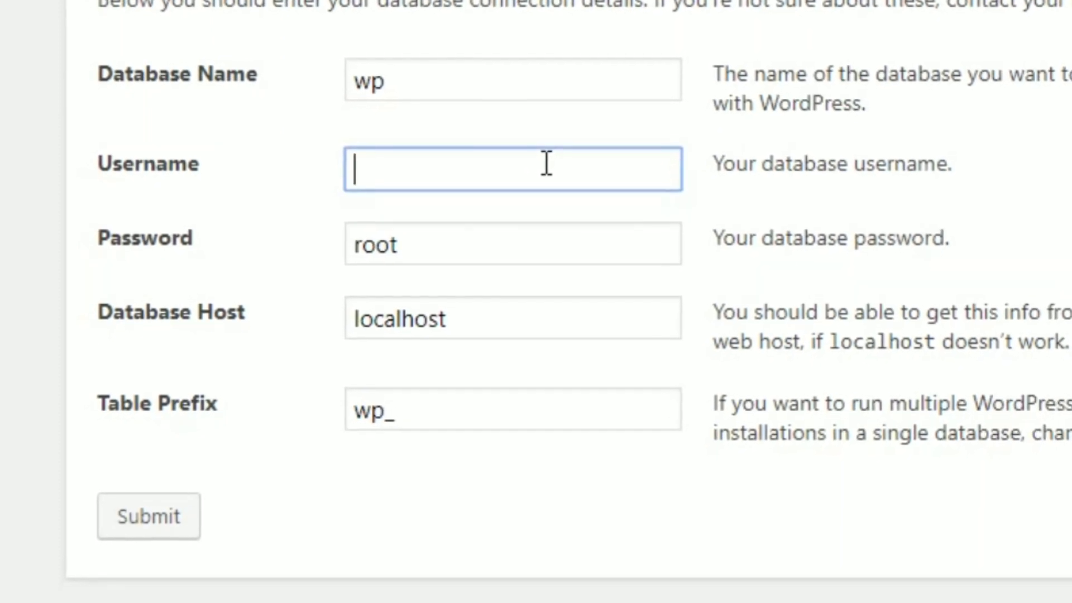
pyautogui.write('root')
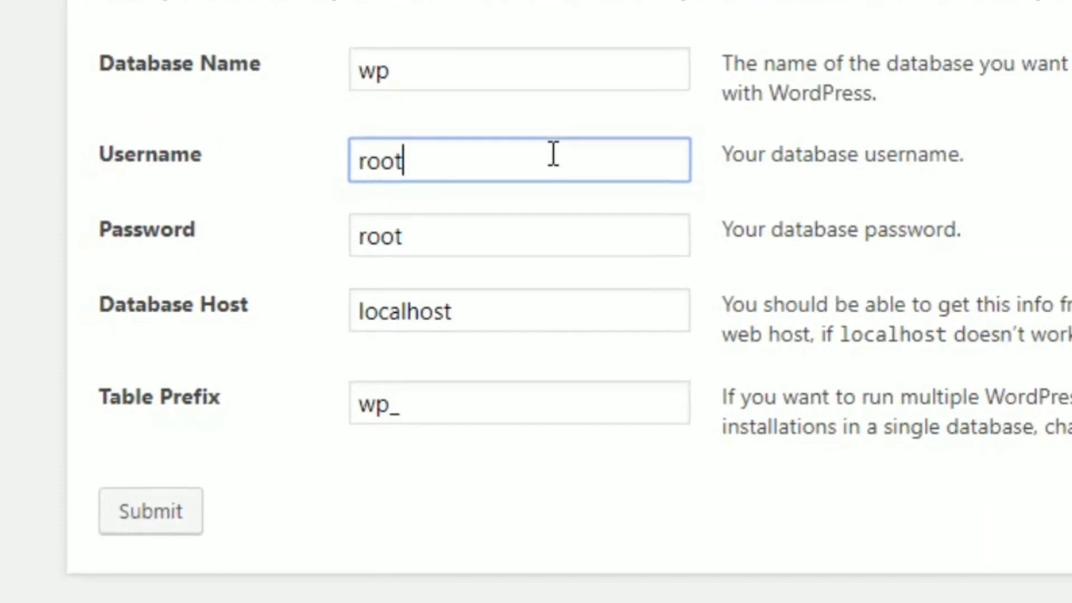
pyautogui.click(433, 241)
pyautogui.press('BackSpace')
pyautogui.press('BackSpace')
pyautogui.press('BackSpace')
pyautogui.press('BackSpace')
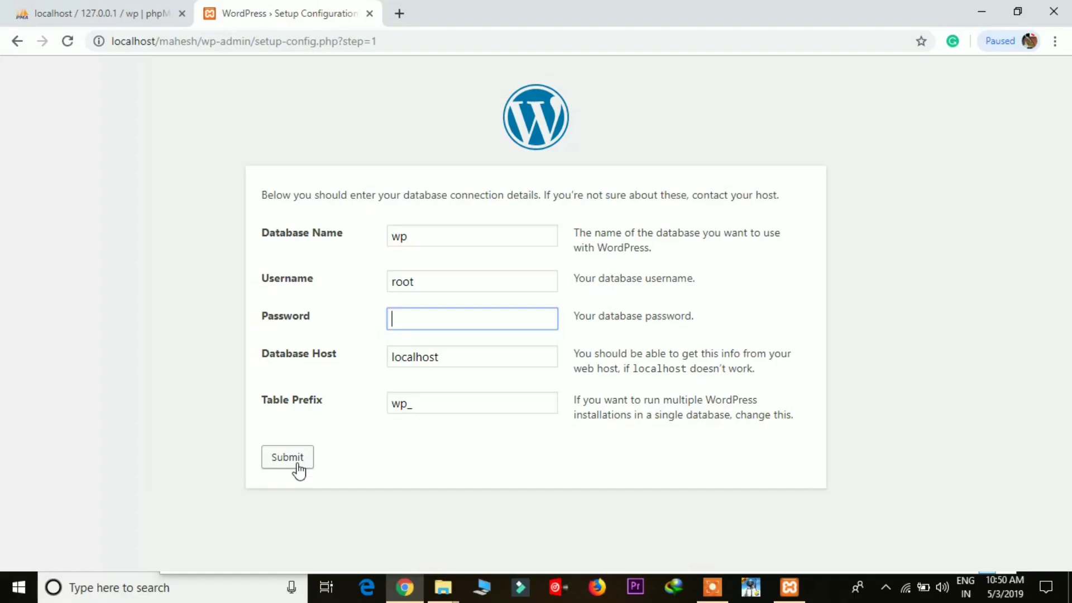
pyautogui.click(297, 464)
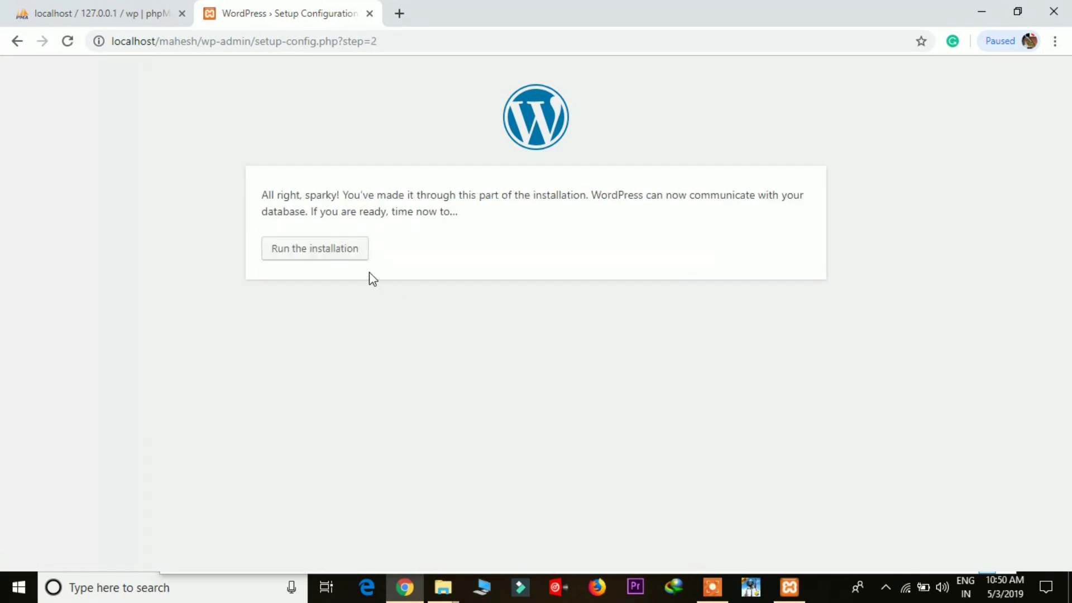
# Step: Run the installation and enter site title mahesh with username admin
pyautogui.click(314, 249)
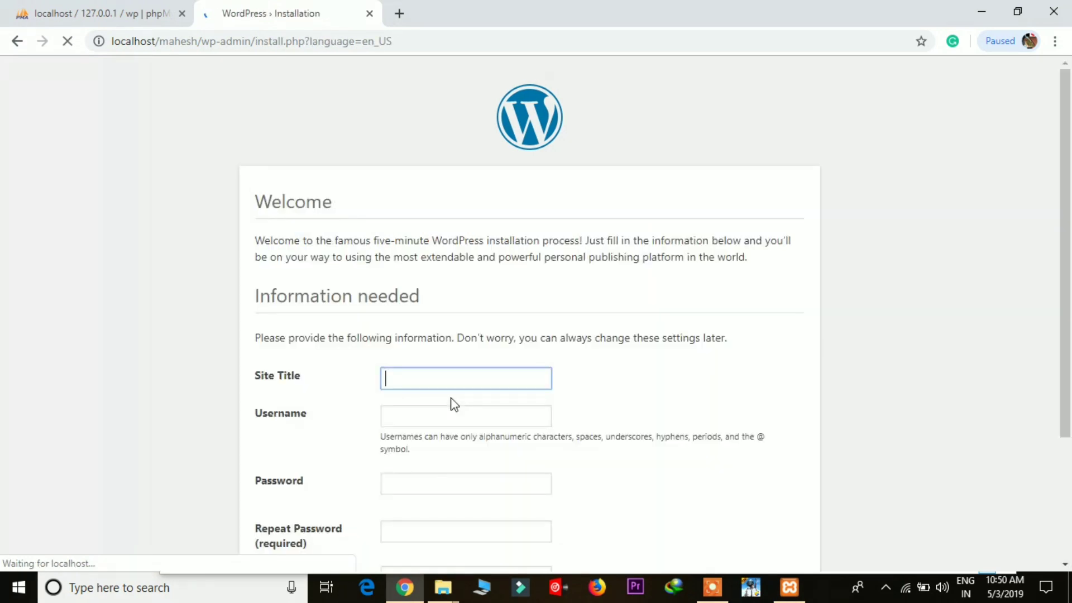
pyautogui.write('n')
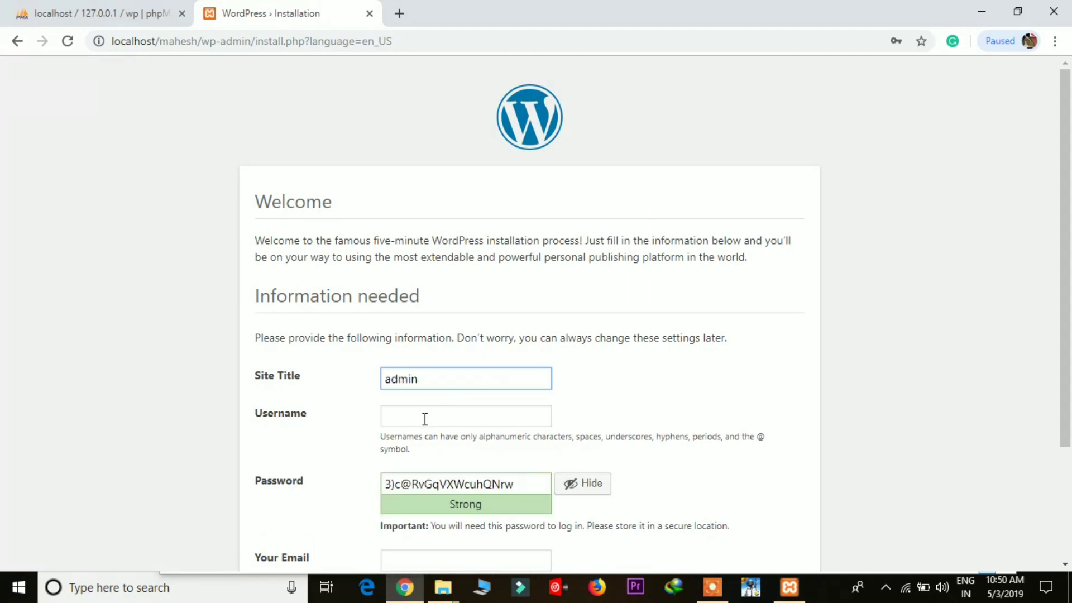
pyautogui.click(424, 418)
pyautogui.write('admin')
pyautogui.hotkey('shift', 'Tab')
pyautogui.press('BackSpace')
pyautogui.scroll(-3, 679, 282)
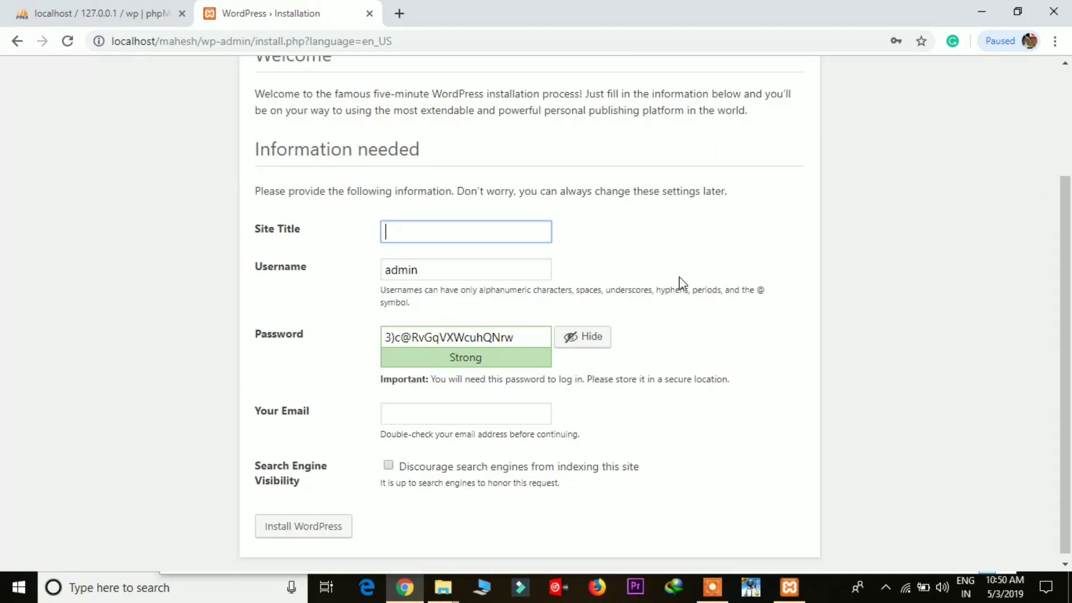
pyautogui.write('xy')
pyautogui.press('BackSpace')
pyautogui.press('BackSpace')
pyautogui.write('mahesh')
# Step: Replace the generated password with a custom admin password
pyautogui.doubleClick(510, 337)
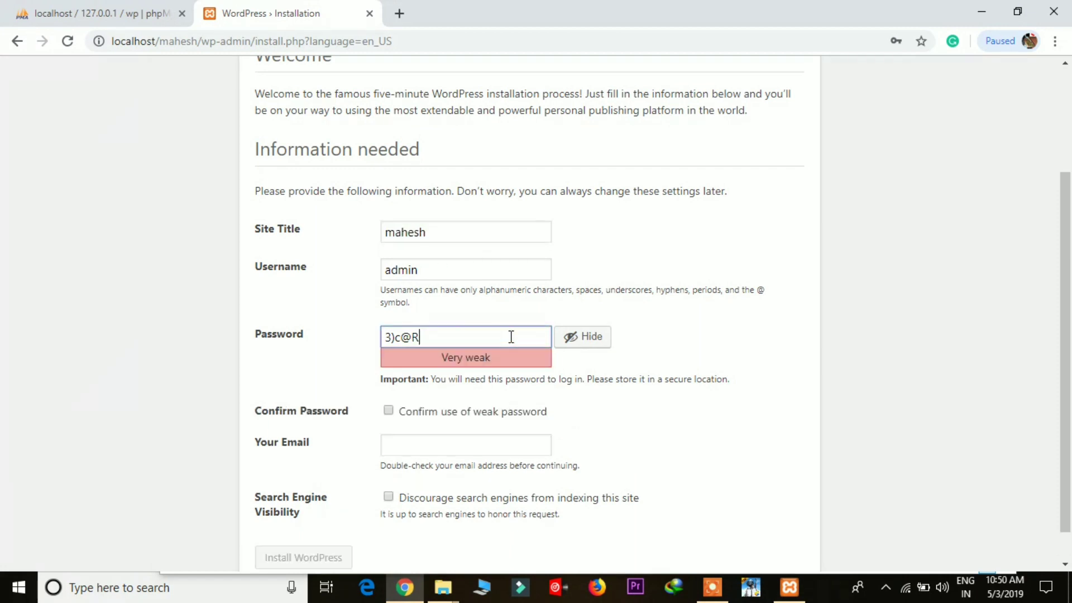
pyautogui.hotkey('ctrl', 'a')
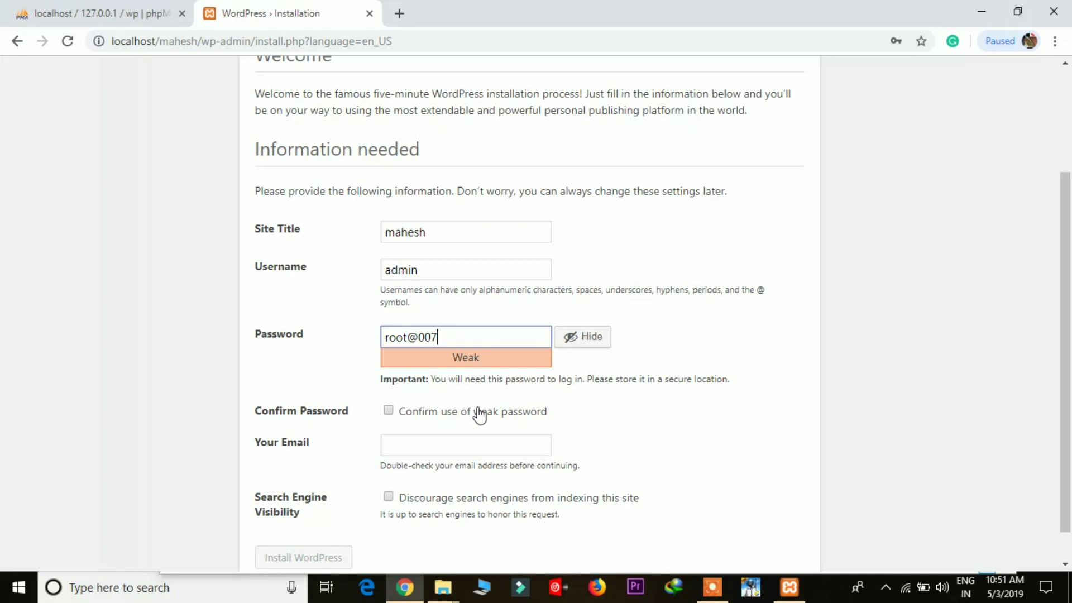
pyautogui.press('Home')
pyautogui.press('Delete')
pyautogui.click(503, 334)
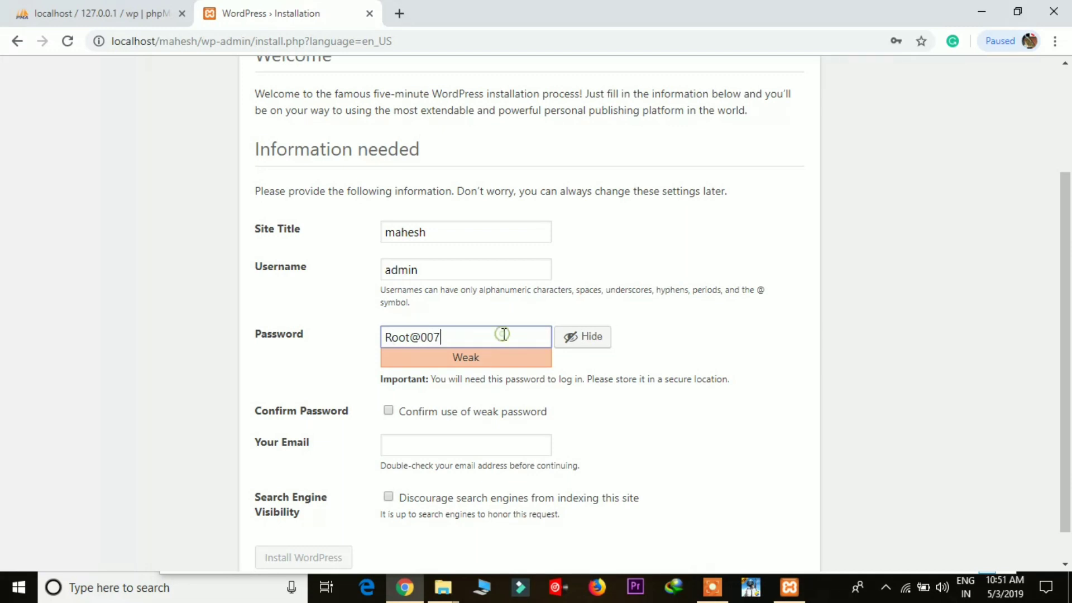
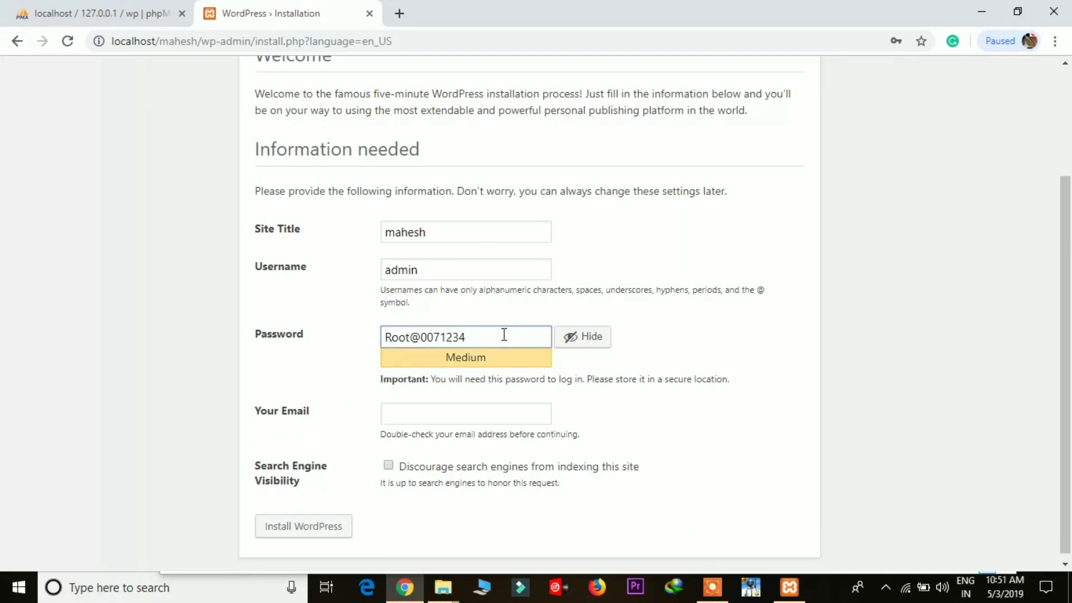
# Step: Confirm use of the weak password, address the e-mail field, and submit Install WordPress
pyautogui.scroll(-1, 439, 375)
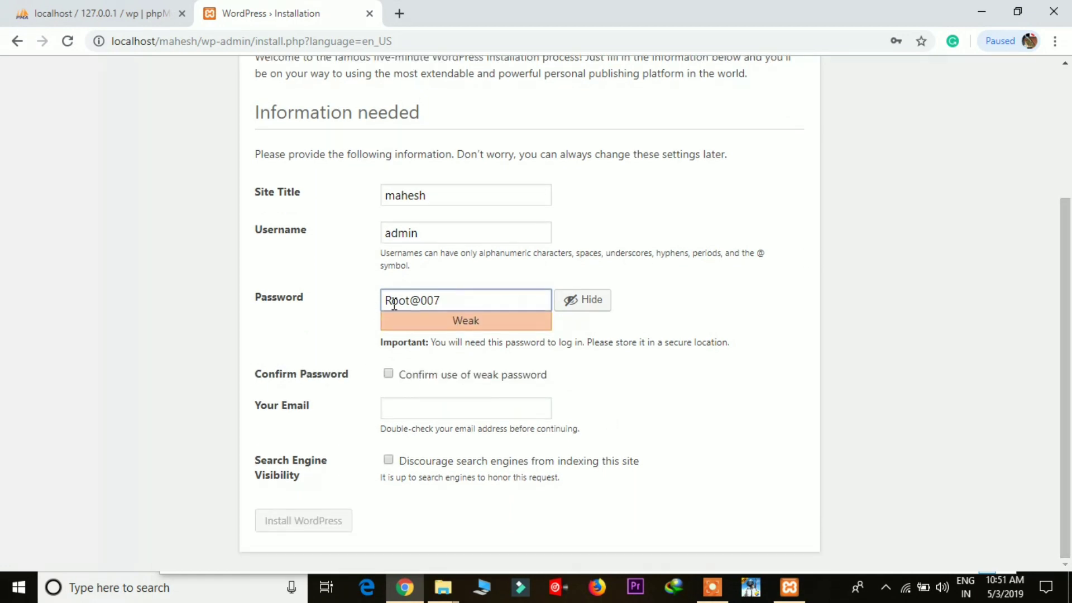
pyautogui.click(389, 374)
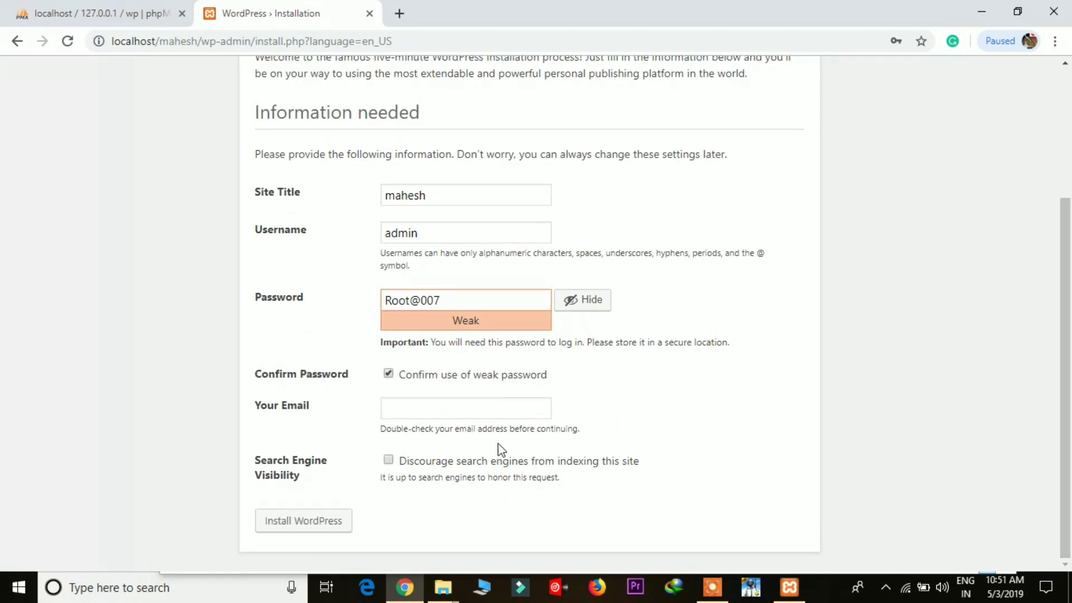
pyautogui.click(318, 525)
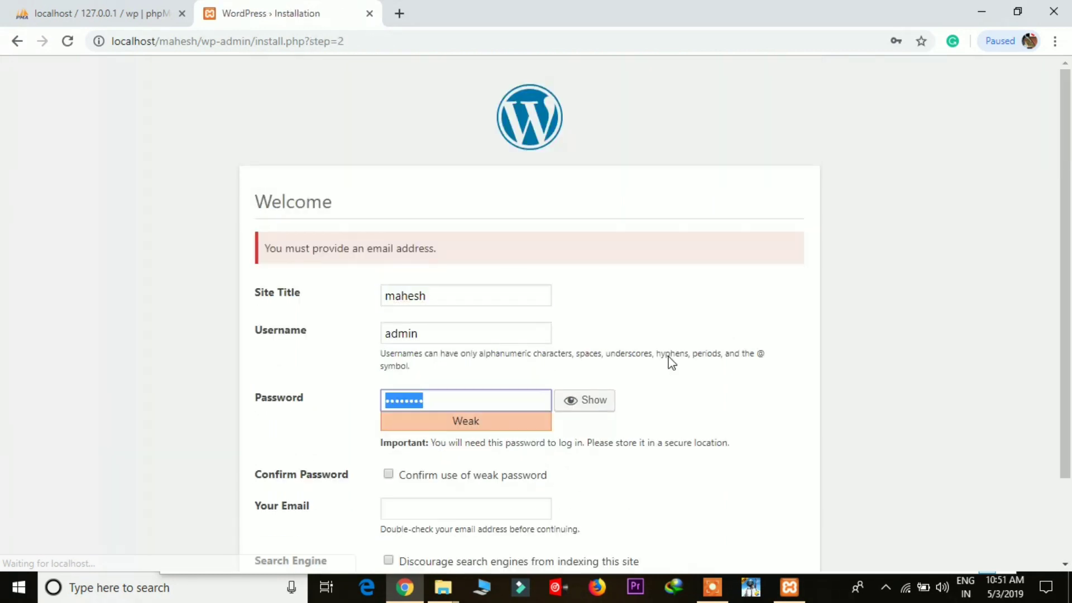
pyautogui.scroll(-2, 444, 402)
pyautogui.click(446, 400)
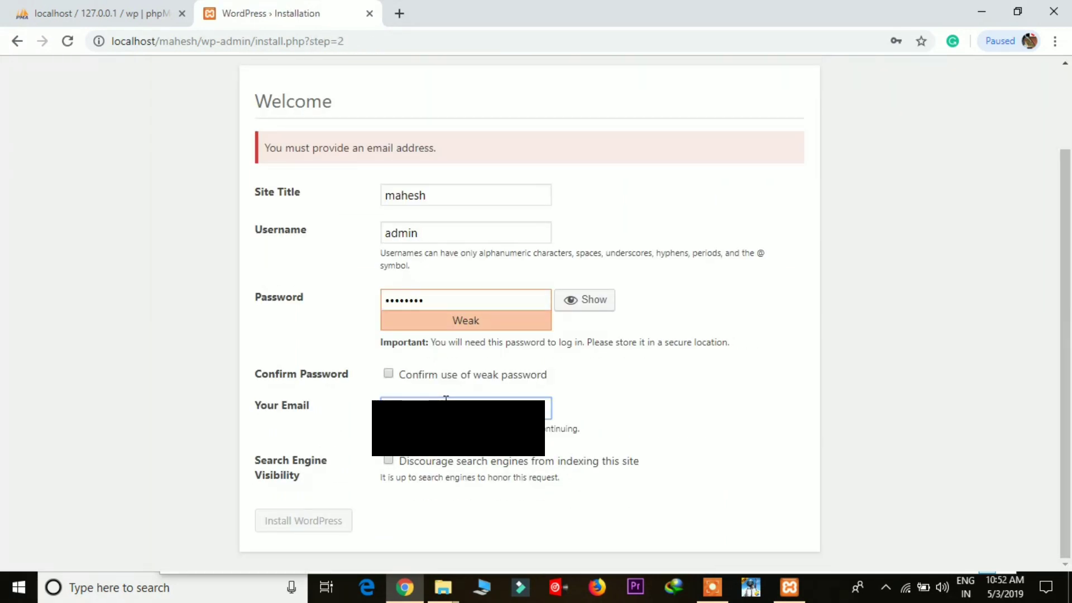
pyautogui.click(388, 373)
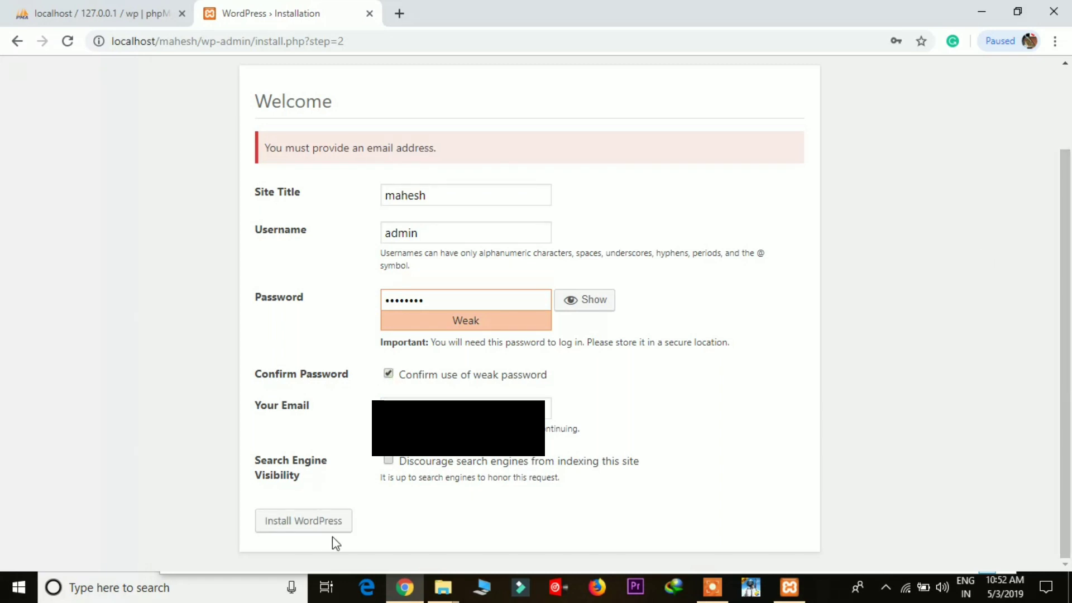
pyautogui.click(330, 524)
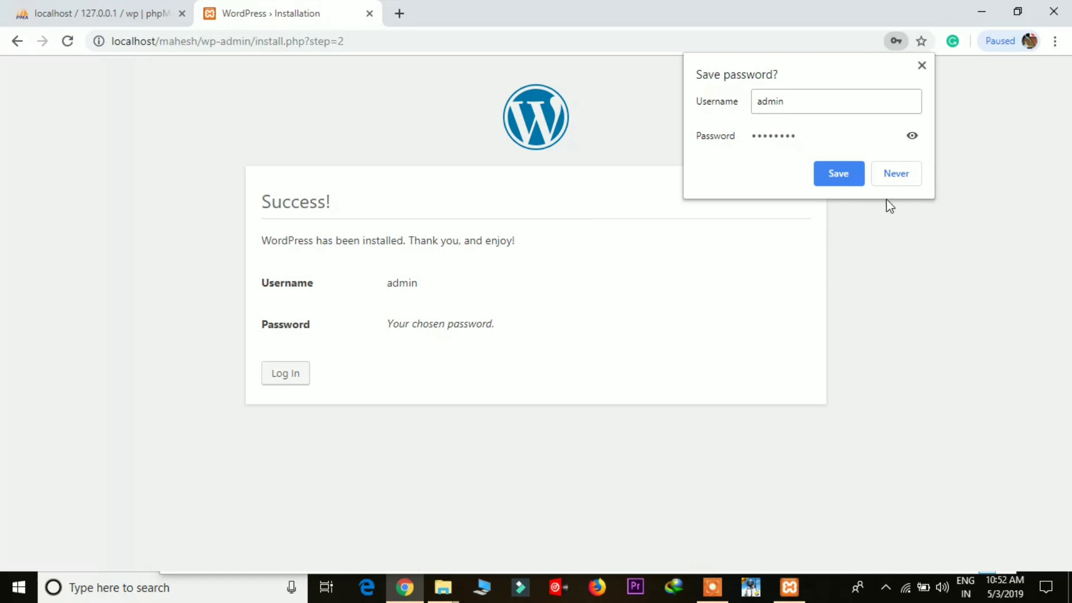
# Step: Decline Chrome's save-password prompt and log in as admin with Remember Me ticked
pyautogui.click(897, 174)
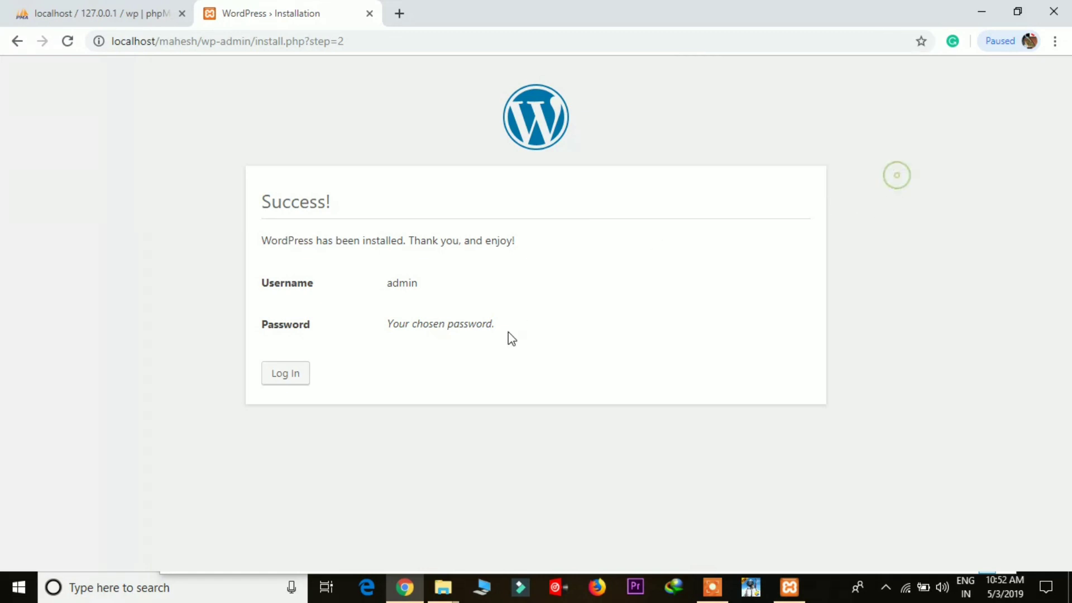
pyautogui.click(301, 371)
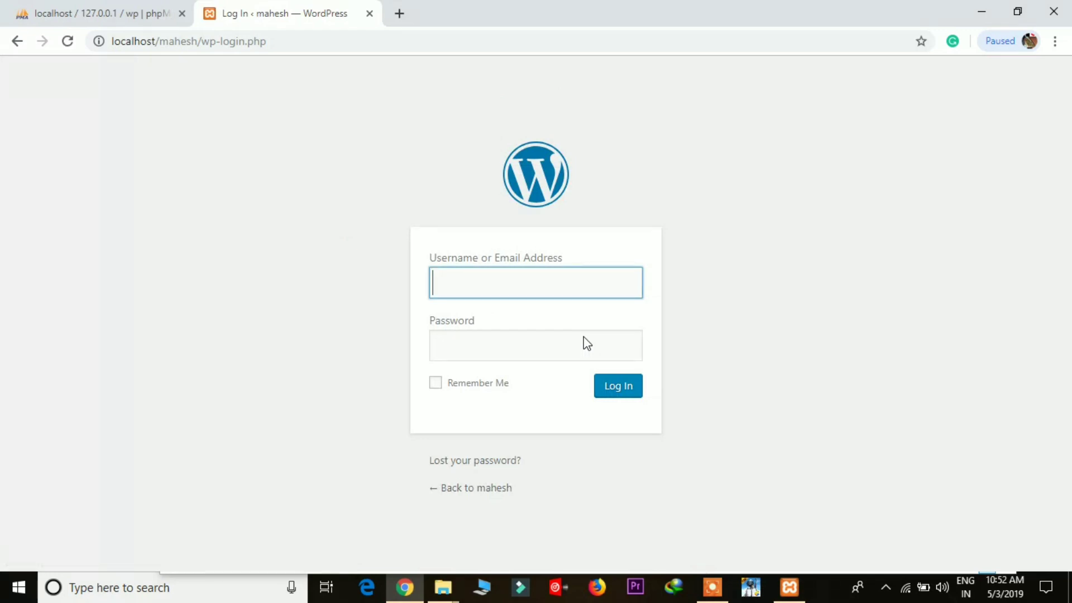
pyautogui.write('admin')
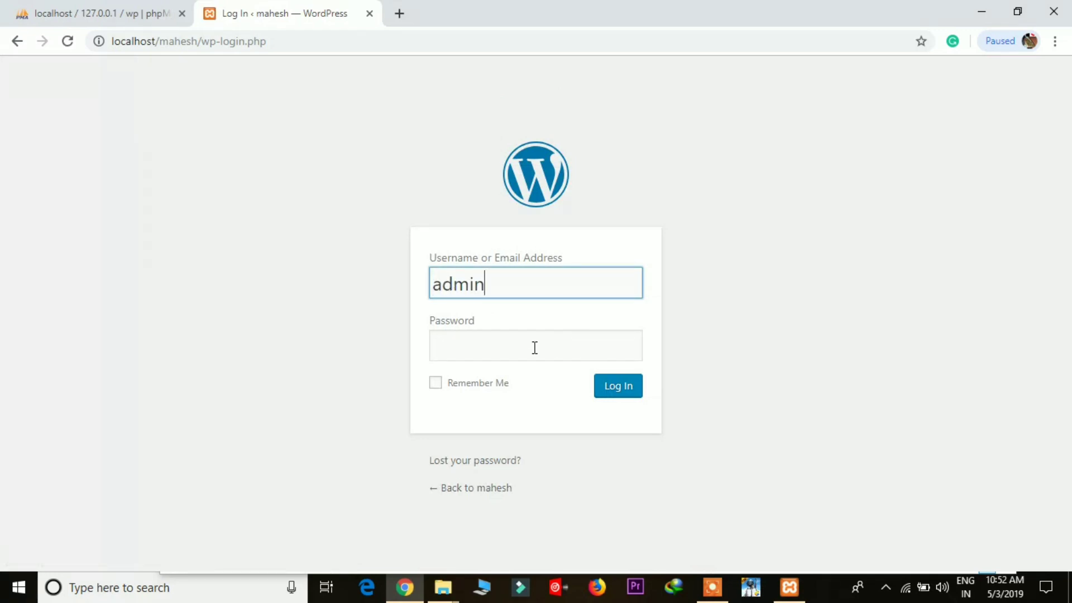
pyautogui.click(534, 348)
pyautogui.write('a')
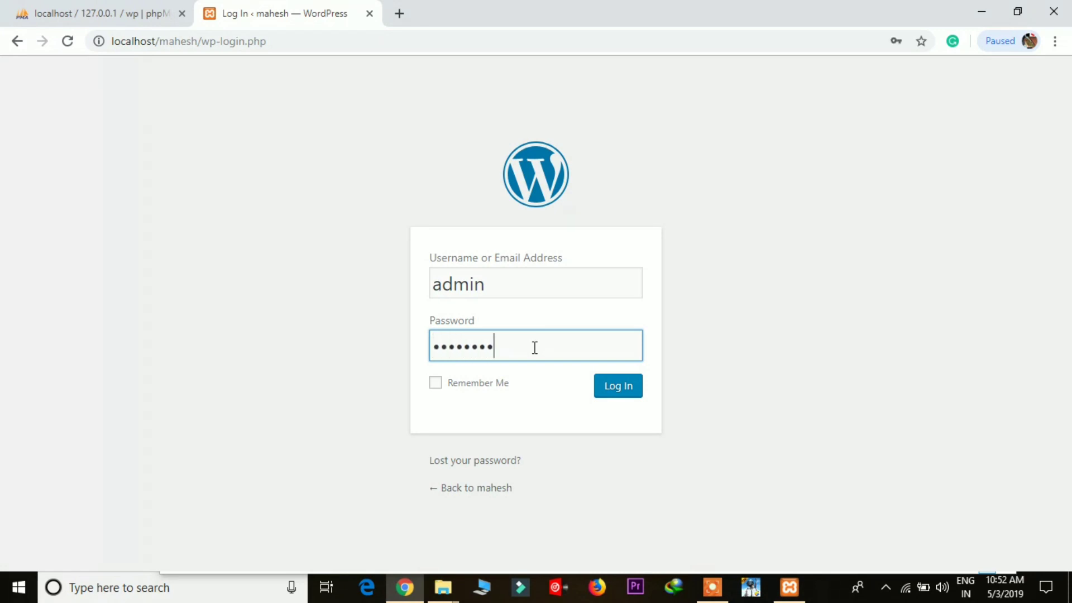
pyautogui.click(436, 383)
pyautogui.click(618, 389)
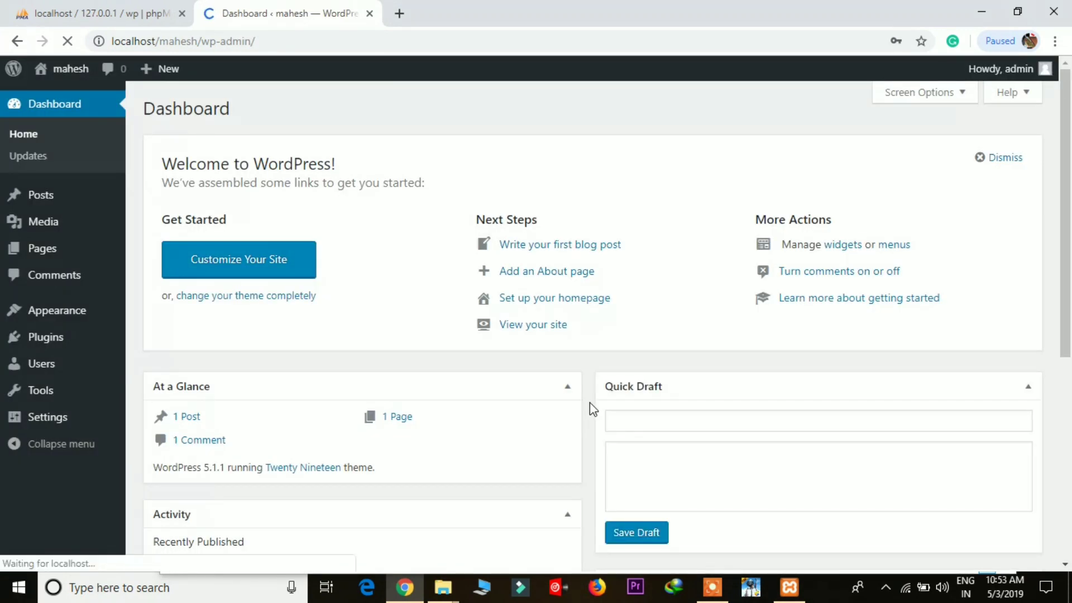
# Step: Visit the site's front page from the site-name menu
pyautogui.moveTo(1066, 244); pyautogui.dragTo(1068, 301)
pyautogui.moveTo(12, 70)
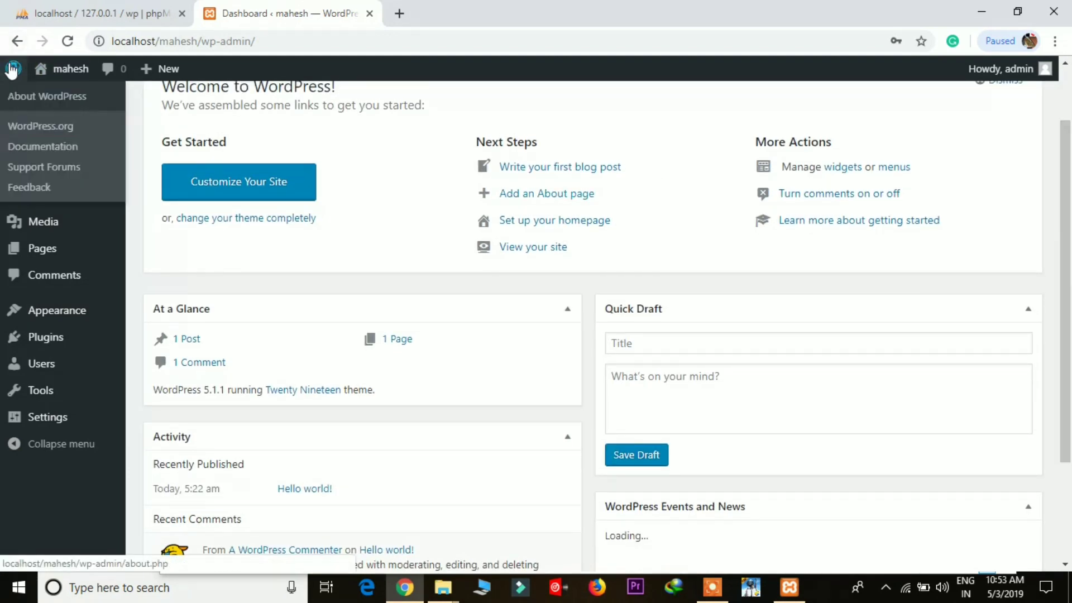
pyautogui.moveTo(51, 70)
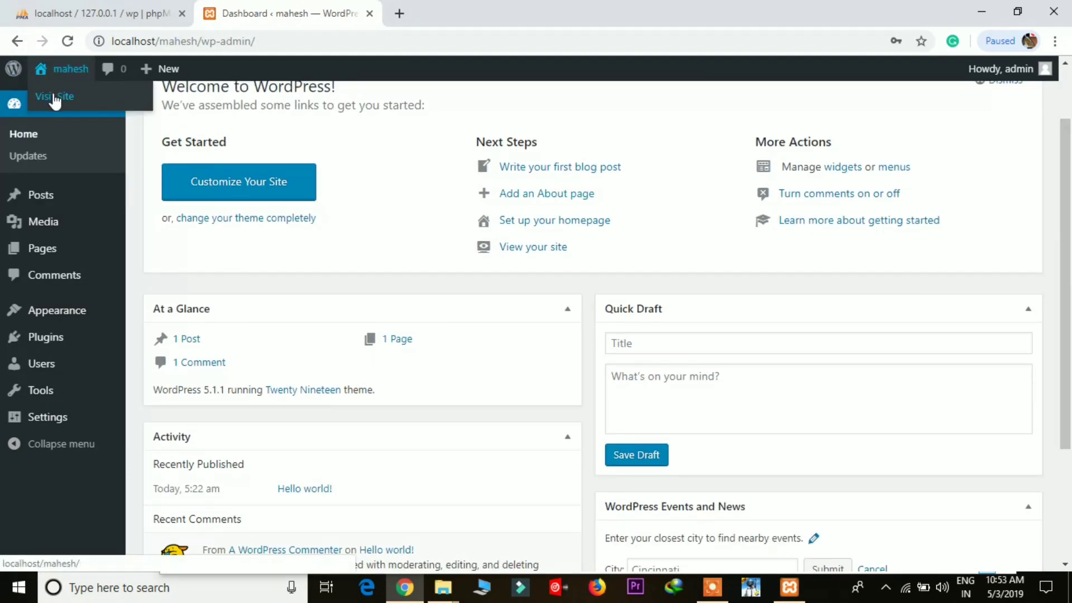
pyautogui.click(54, 98)
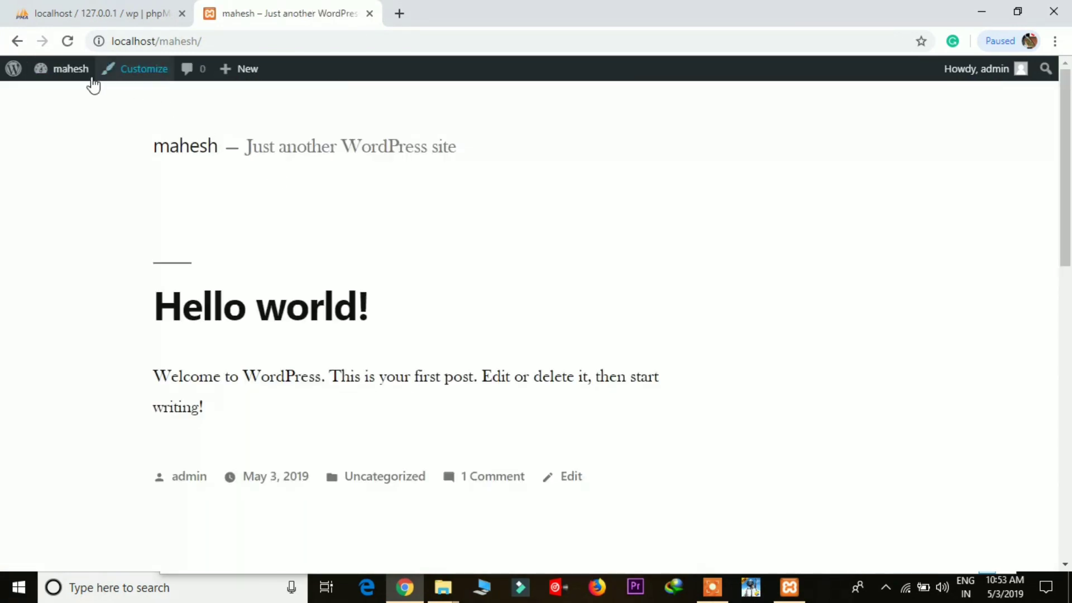
# Step: Open the Dashboard in a new tab, check it, and return to the front page
pyautogui.moveTo(62, 78)
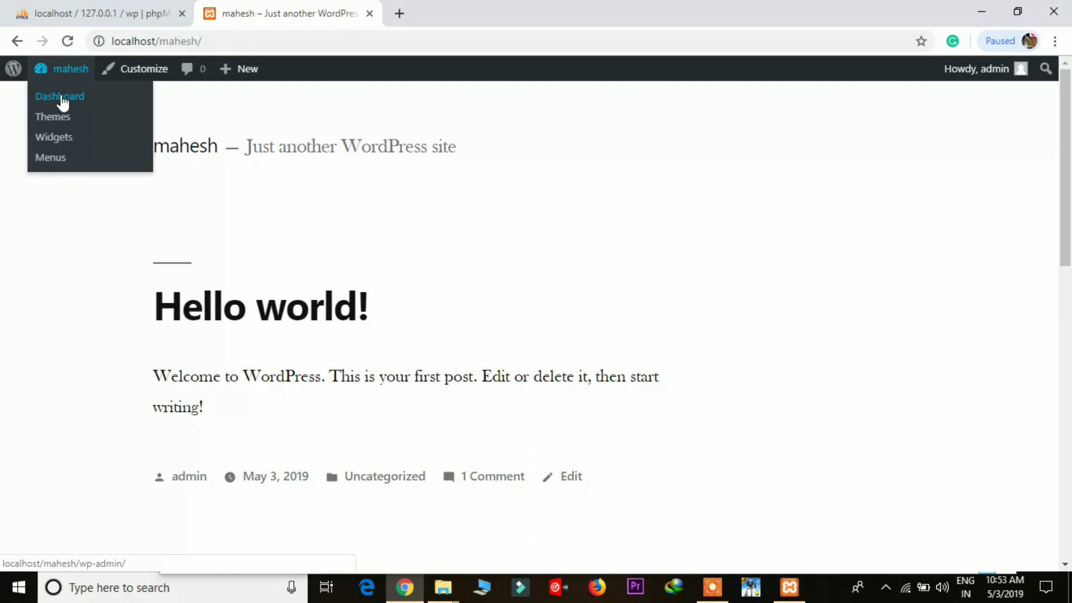
pyautogui.rightClick(61, 97)
pyautogui.click(98, 109)
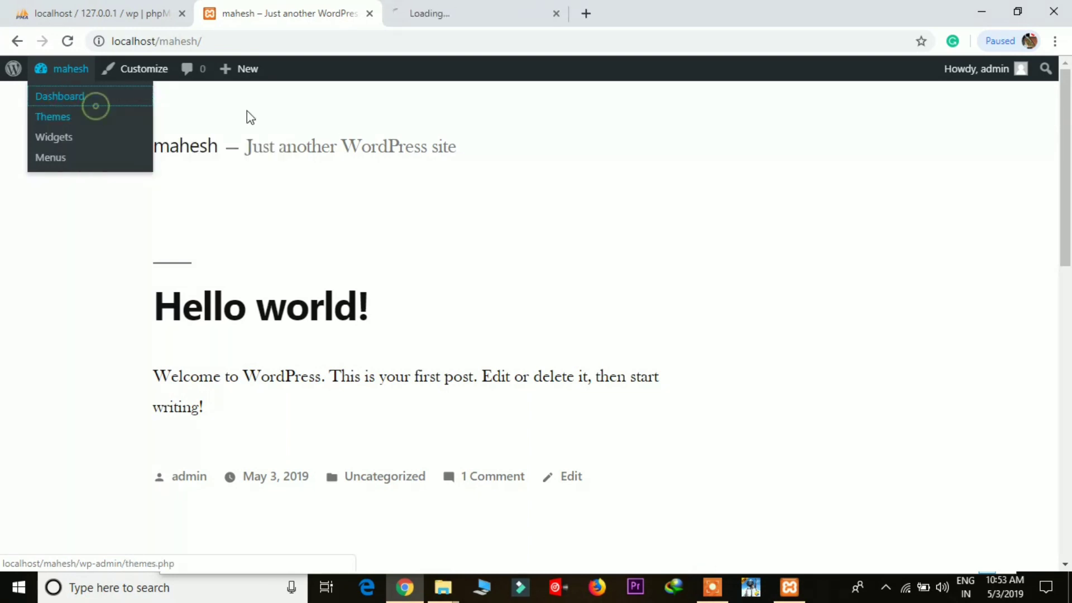
pyautogui.click(451, 7)
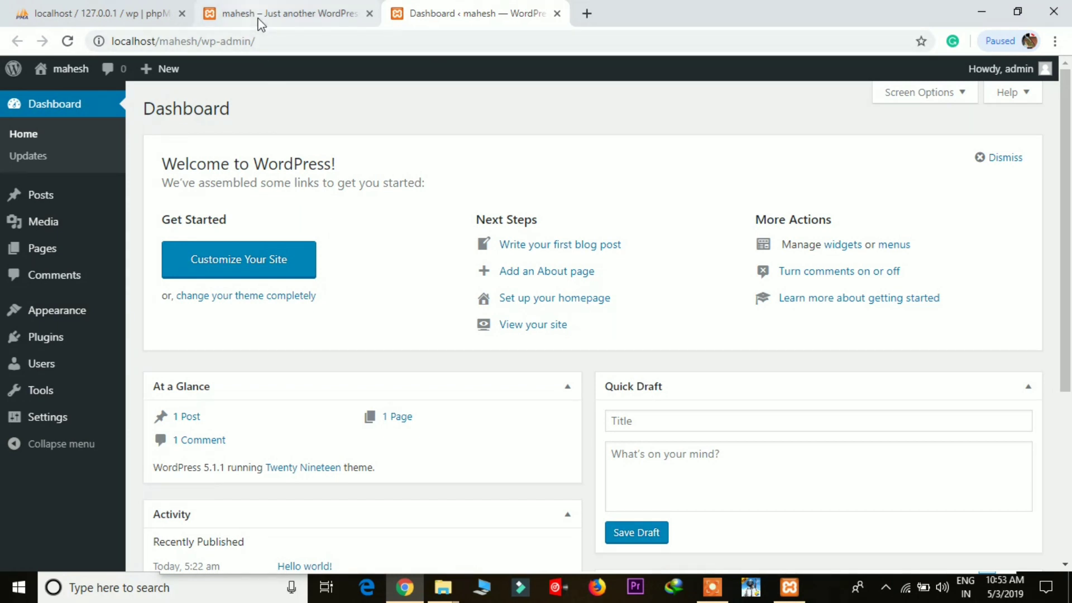
pyautogui.click(290, 13)
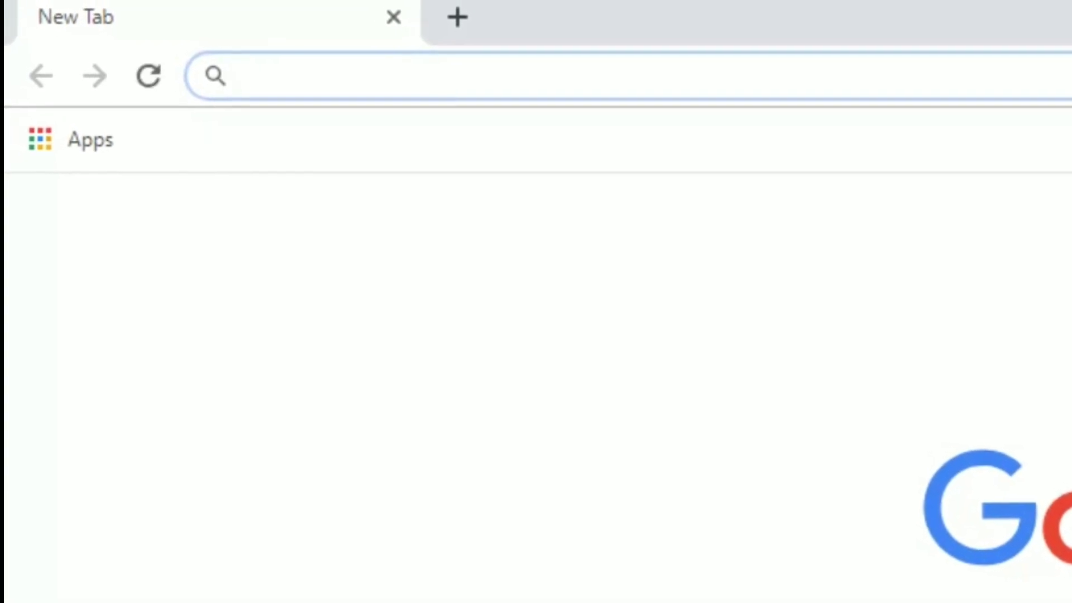
# Step: Load the site's front page at localhost/mahesh
pyautogui.write('localhost/')
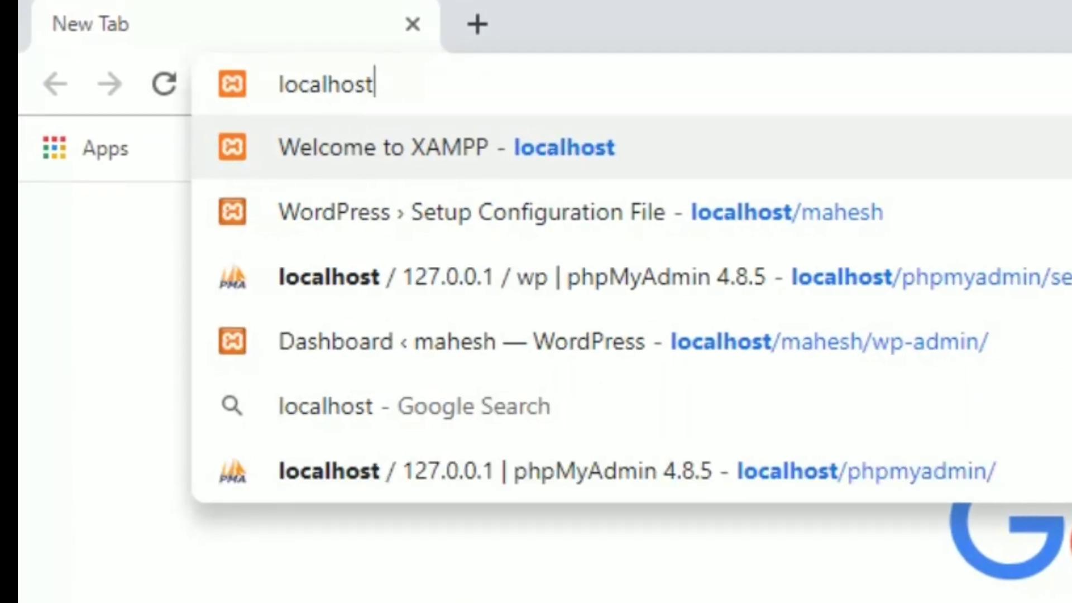
pyautogui.write('mahesh')
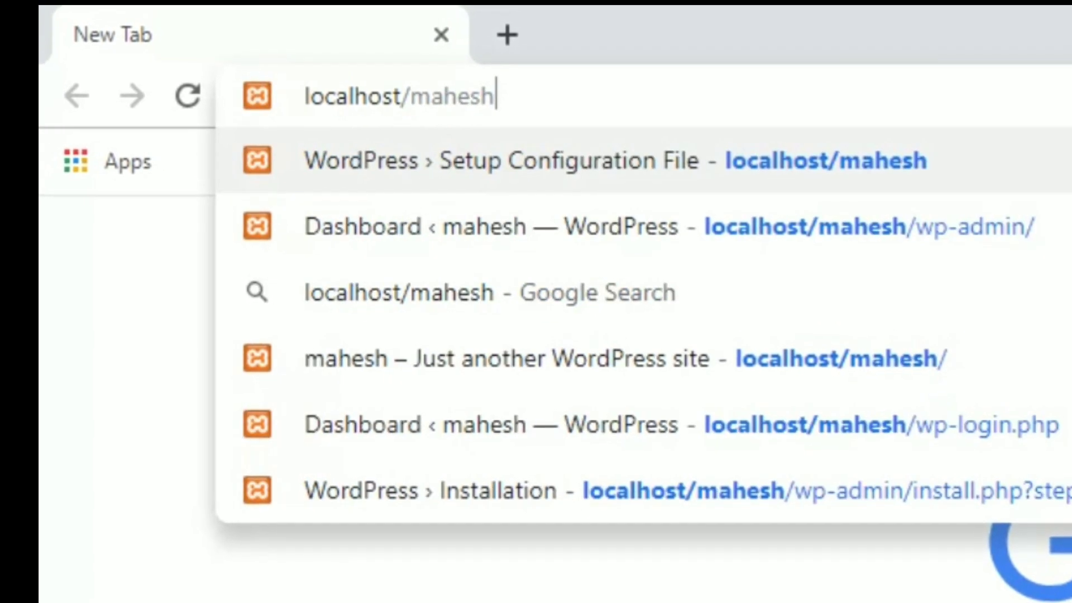
pyautogui.press('Return')
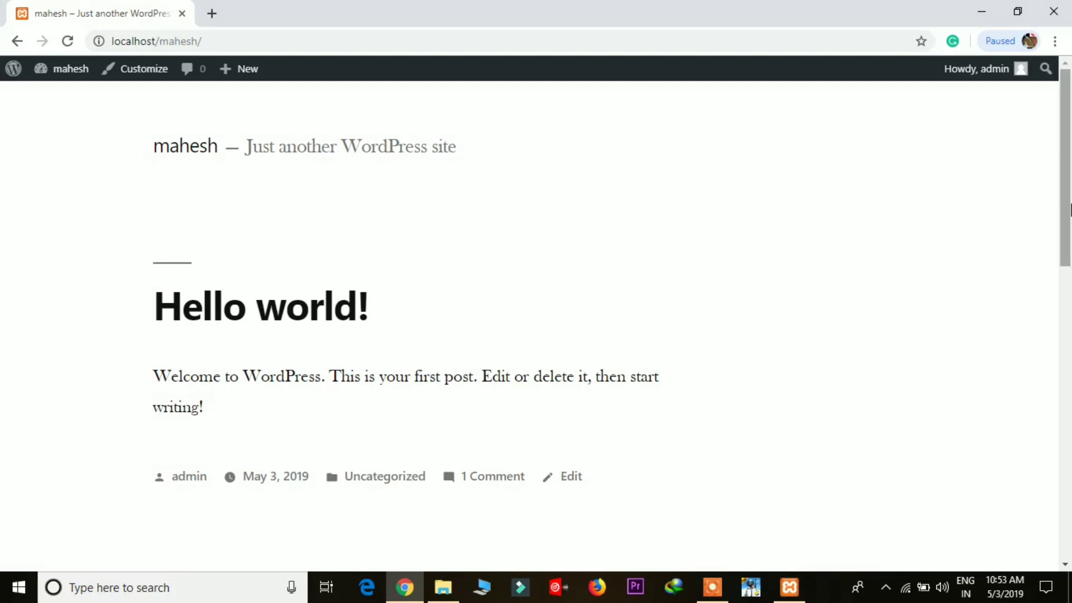
pyautogui.moveTo(1065, 216)
pyautogui.mouseDown()
pyautogui.moveTo(1065, 325)
pyautogui.moveTo(1065, 218)
pyautogui.mouseUp()
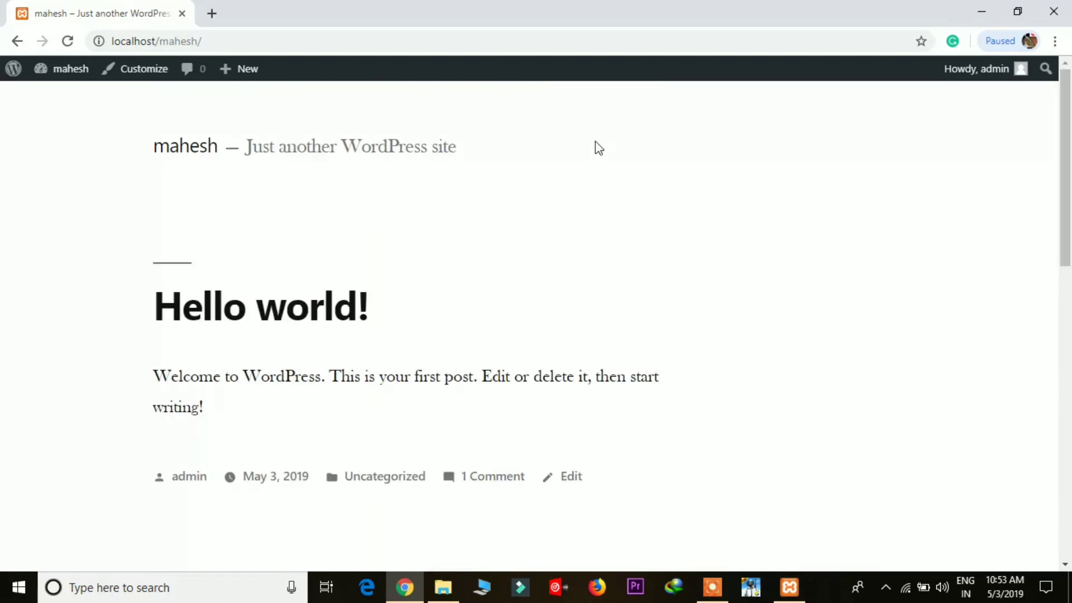
# Step: Append wp-admin to the address to open localhost/mahesh/wp-admin
pyautogui.click(383, 43)
pyautogui.click(385, 43)
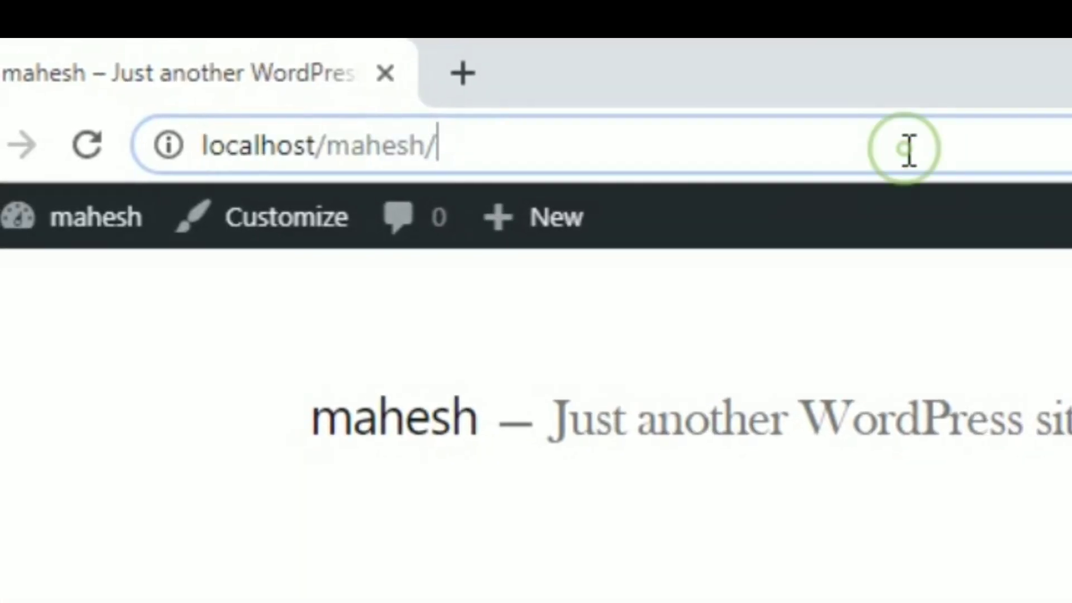
pyautogui.write('wp-')
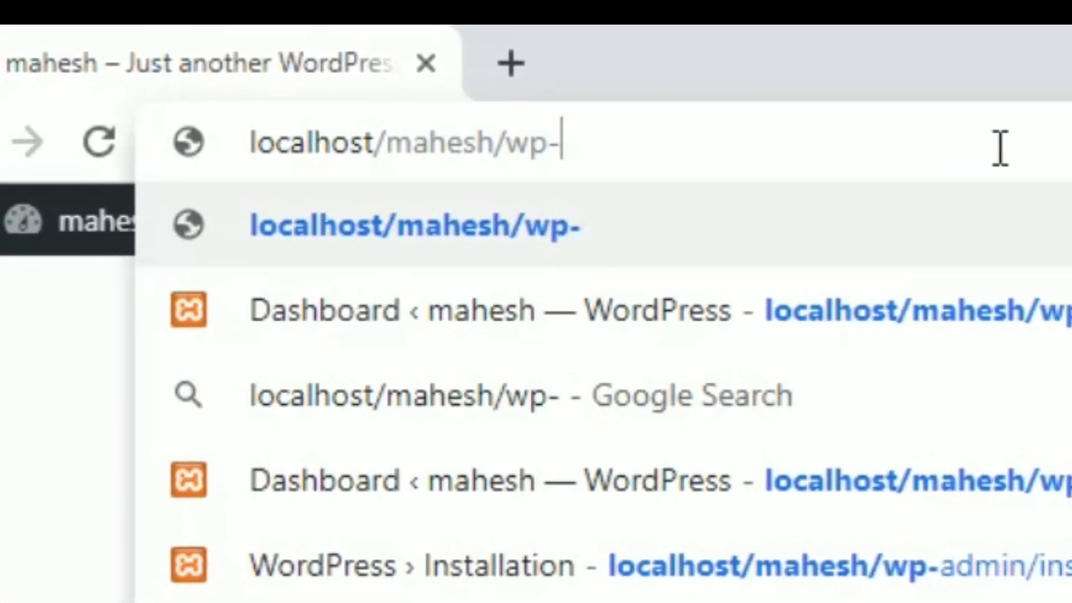
pyautogui.write('admin')
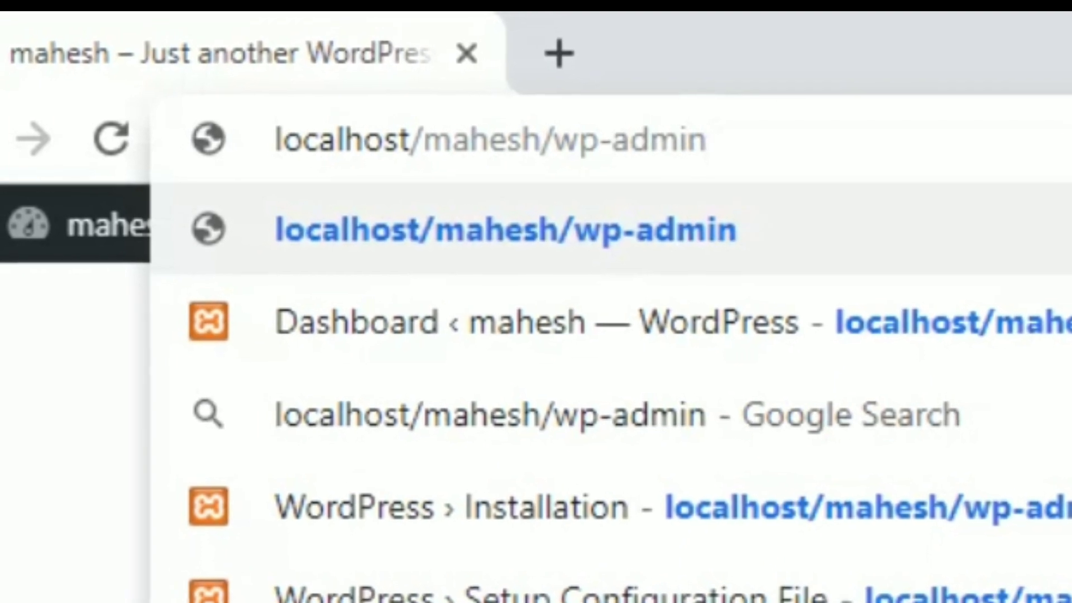
pyautogui.press('Return')
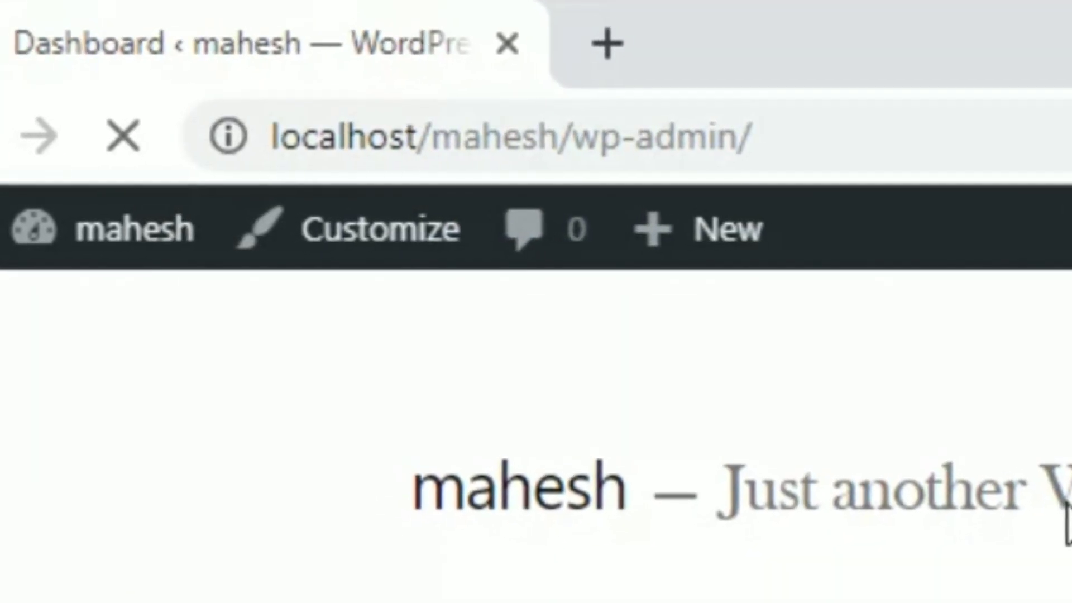